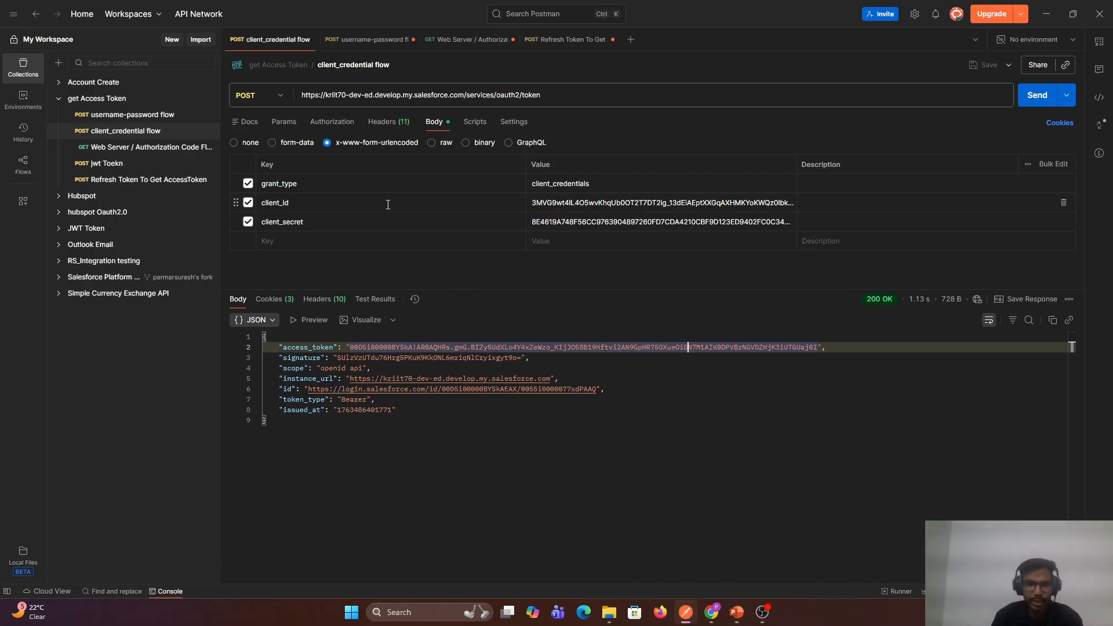
Step: Open the Web Server / Authorization Code Flow request, and examine the AccessToken app's callback URL and OAuth scopes in Chrome
{"action": "left_click", "coordinate": [114, 148]}
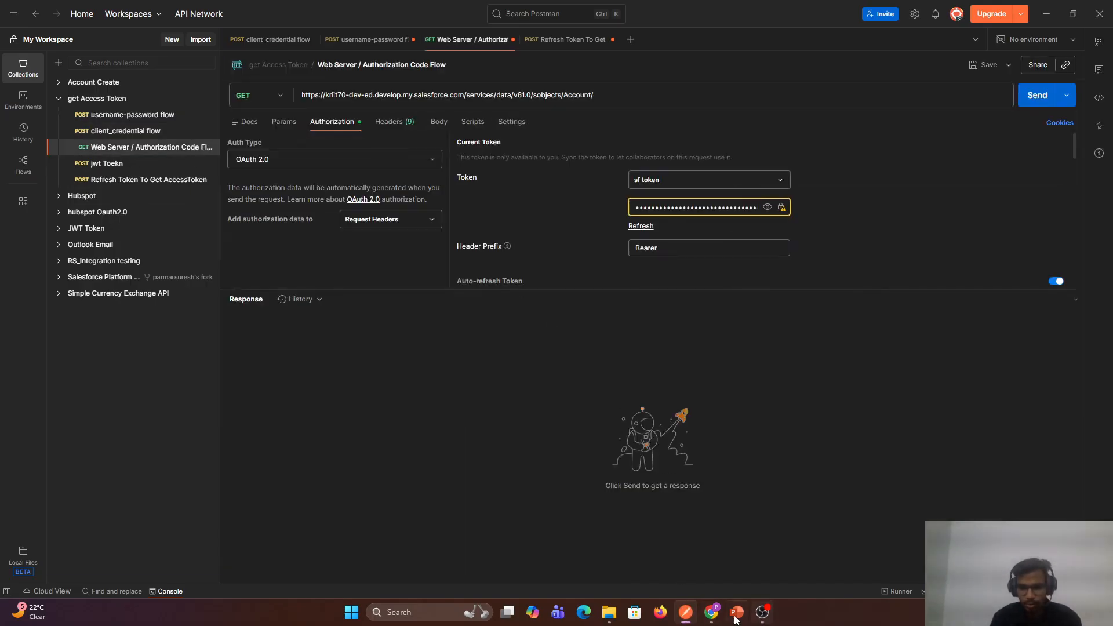
{"action": "left_click", "coordinate": [711, 612]}
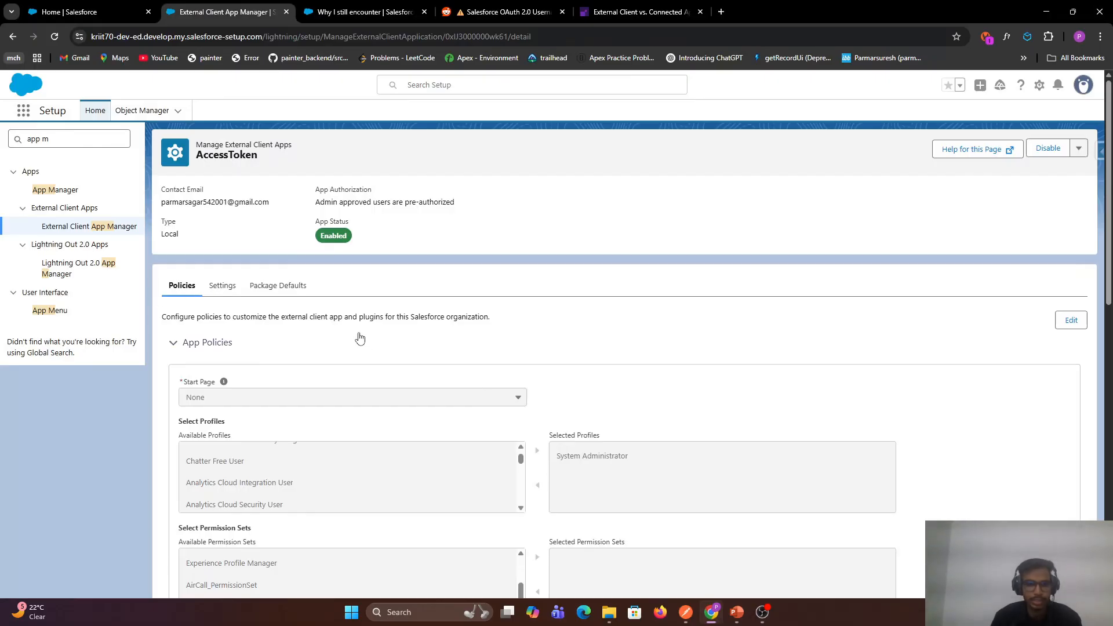
{"action": "left_click", "coordinate": [223, 287]}
{"action": "scroll", "coordinate": [360, 352], "scroll_direction": "down", "scroll_amount": 7}
{"action": "scroll", "coordinate": [365, 429], "scroll_direction": "down", "scroll_amount": 3}
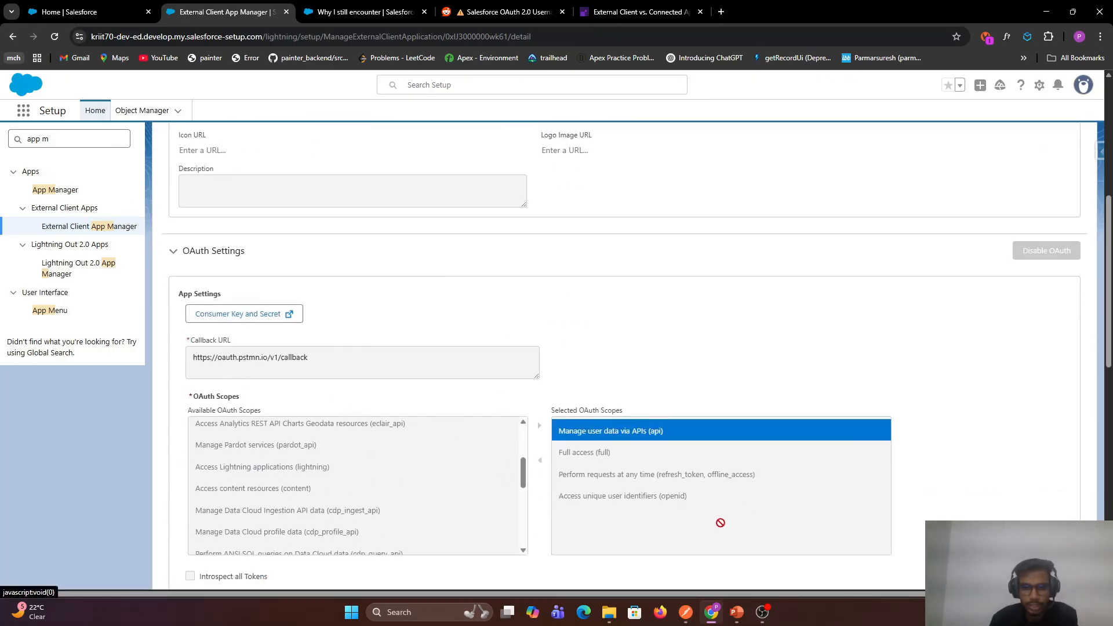
{"action": "left_click", "coordinate": [579, 454]}
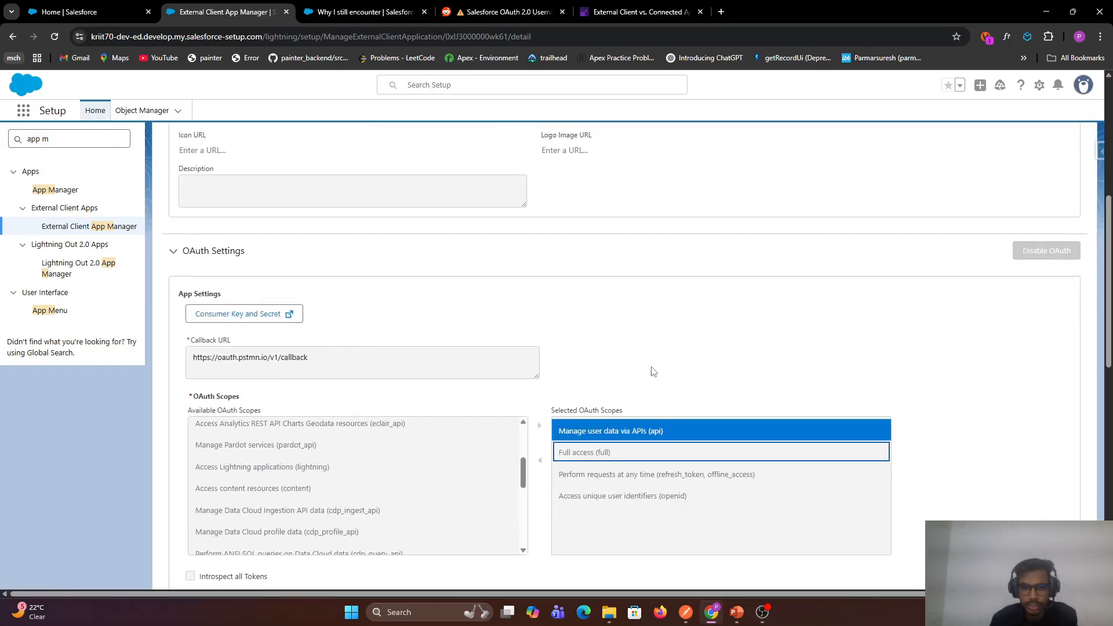
Step: Review the AccessToken app's flow enablement, security and trusted IP range settings
{"action": "scroll", "coordinate": [571, 344], "scroll_direction": "down", "scroll_amount": 6}
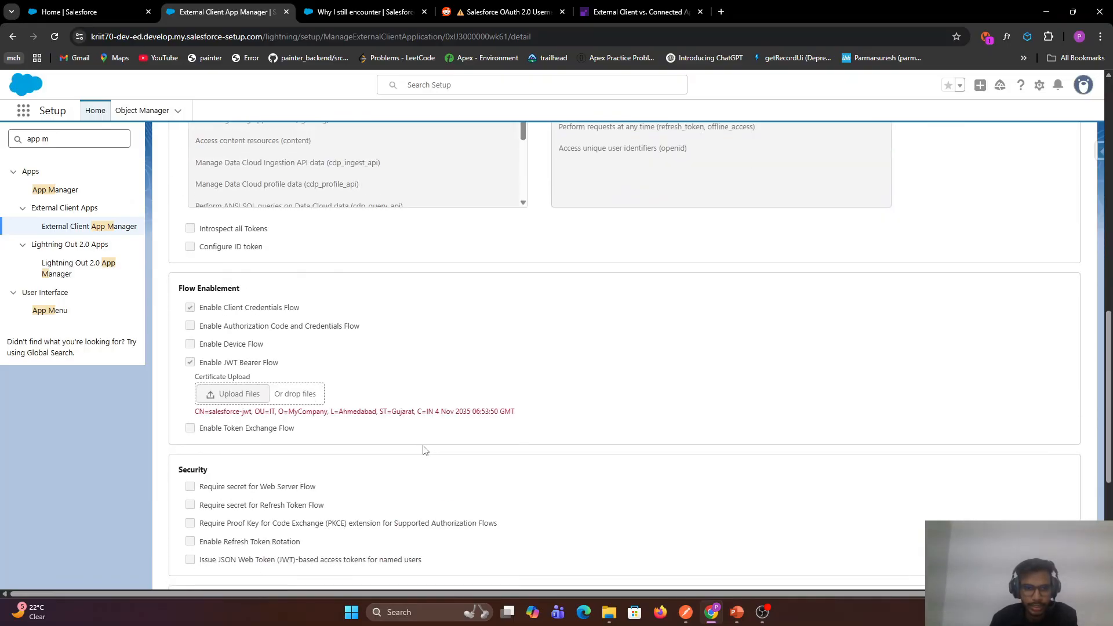
{"action": "scroll", "coordinate": [446, 374], "scroll_direction": "down", "scroll_amount": 3}
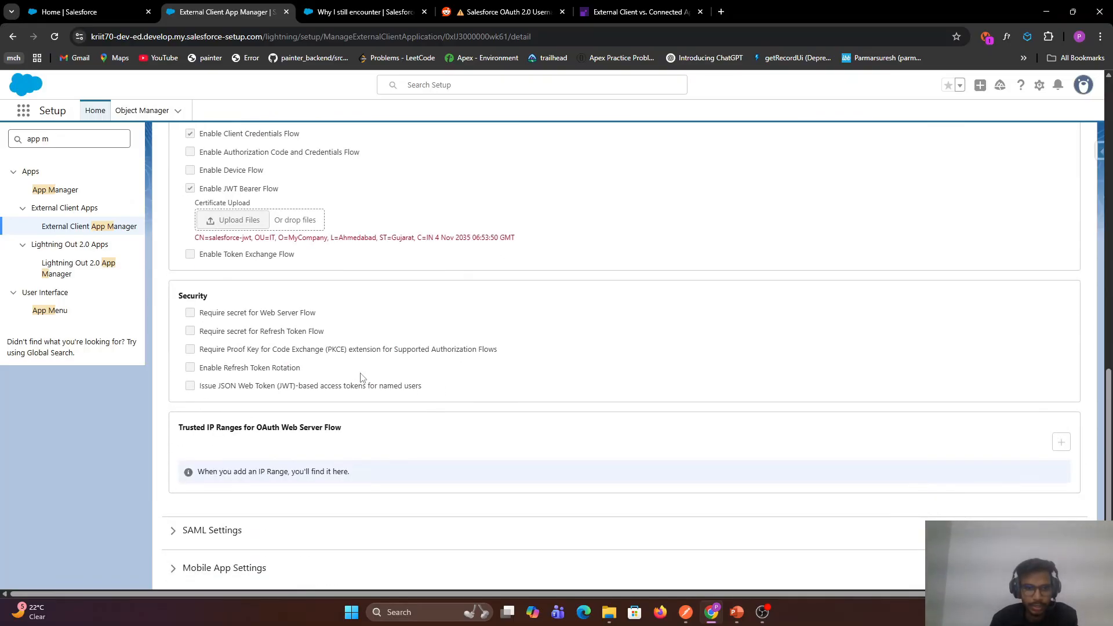
{"action": "scroll", "coordinate": [385, 377], "scroll_direction": "down", "scroll_amount": 2}
{"action": "scroll", "coordinate": [385, 374], "scroll_direction": "up", "scroll_amount": 9}
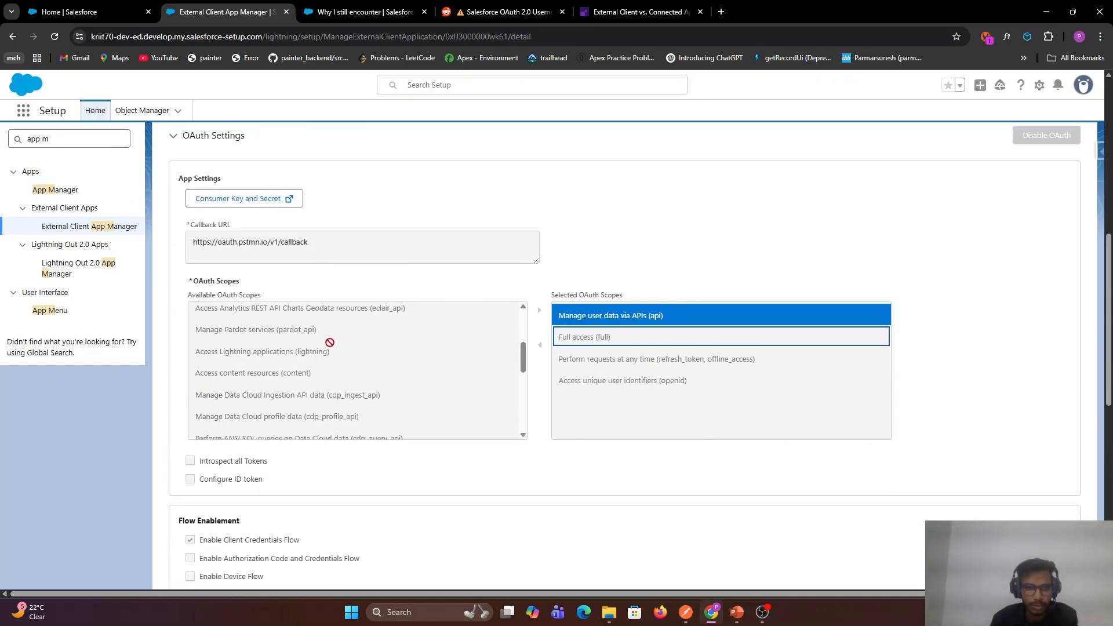
{"action": "scroll", "coordinate": [328, 490], "scroll_direction": "down", "scroll_amount": 3}
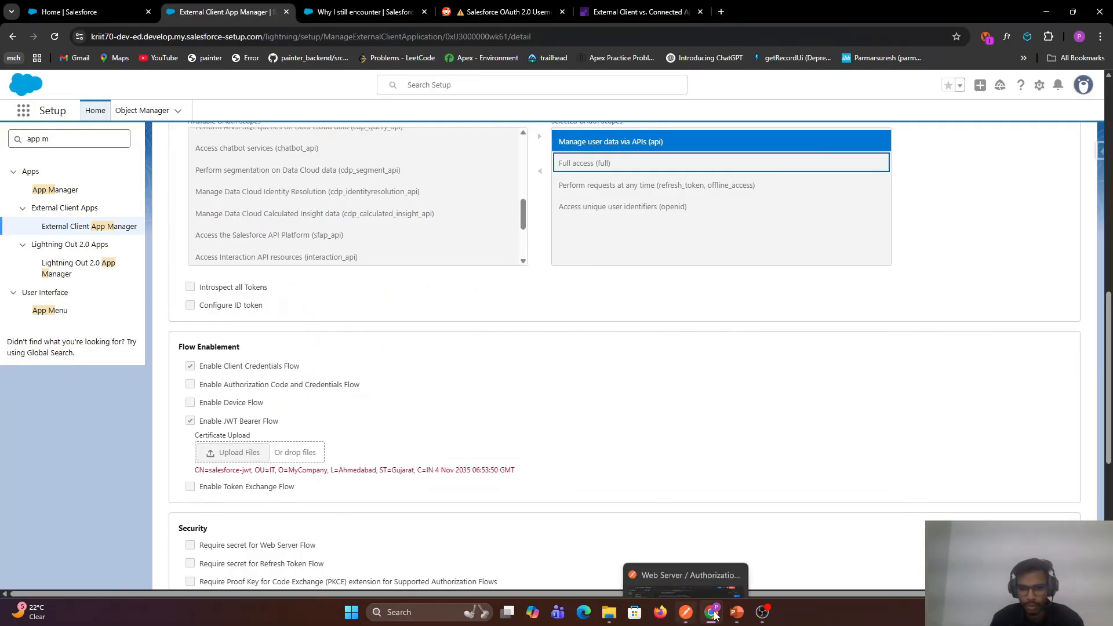
Step: Switch to PowerPoint and show the Connected App Important Points slide
{"action": "left_click", "coordinate": [733, 608]}
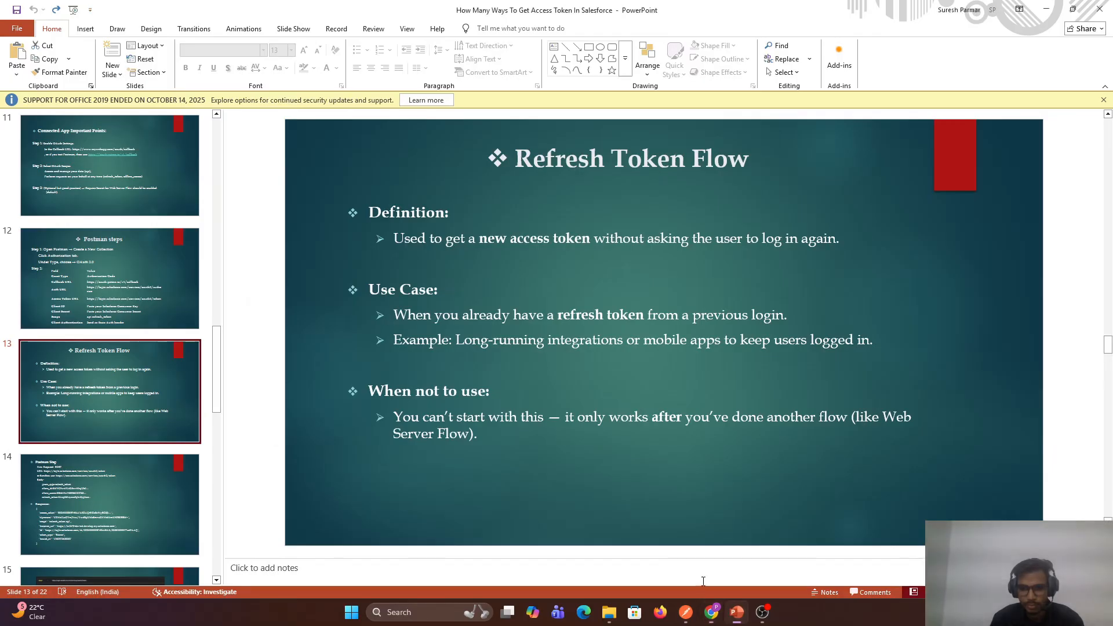
{"action": "left_click", "coordinate": [102, 285]}
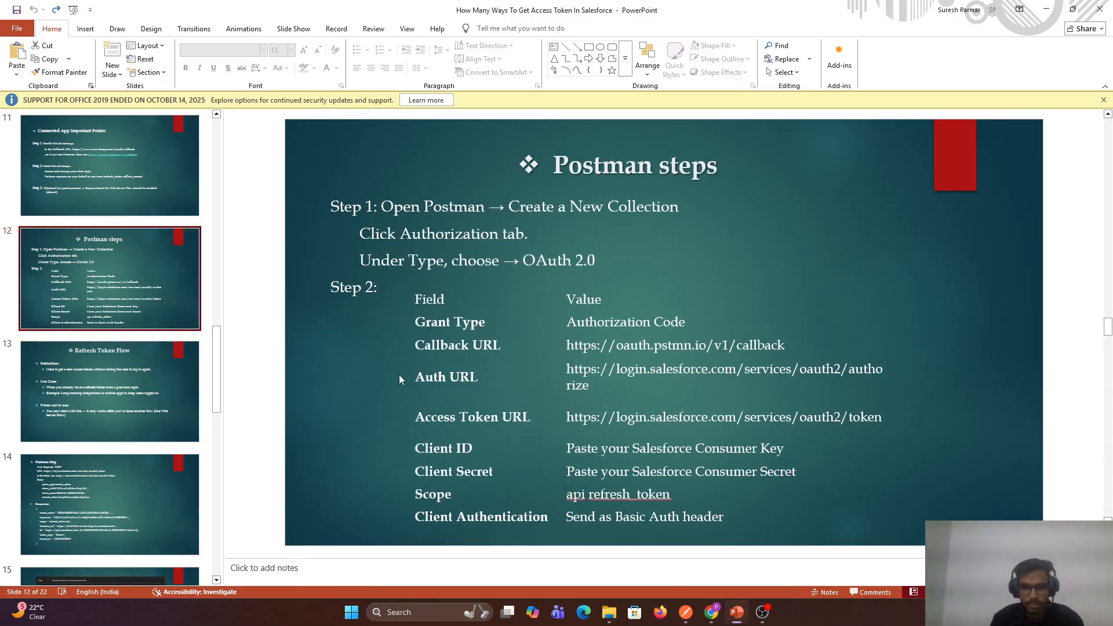
{"action": "key", "text": "Up"}
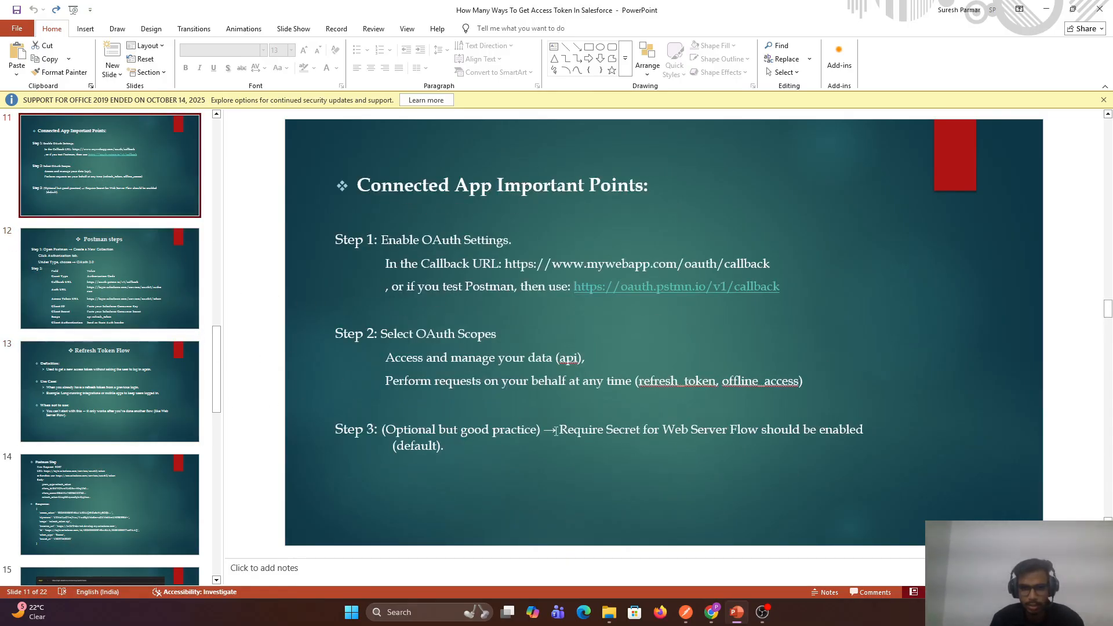
Step: Return to Chrome and examine the AccessToken app's security options, including Require secret for Web Server Flow
{"action": "key", "text": "alt+Tab"}
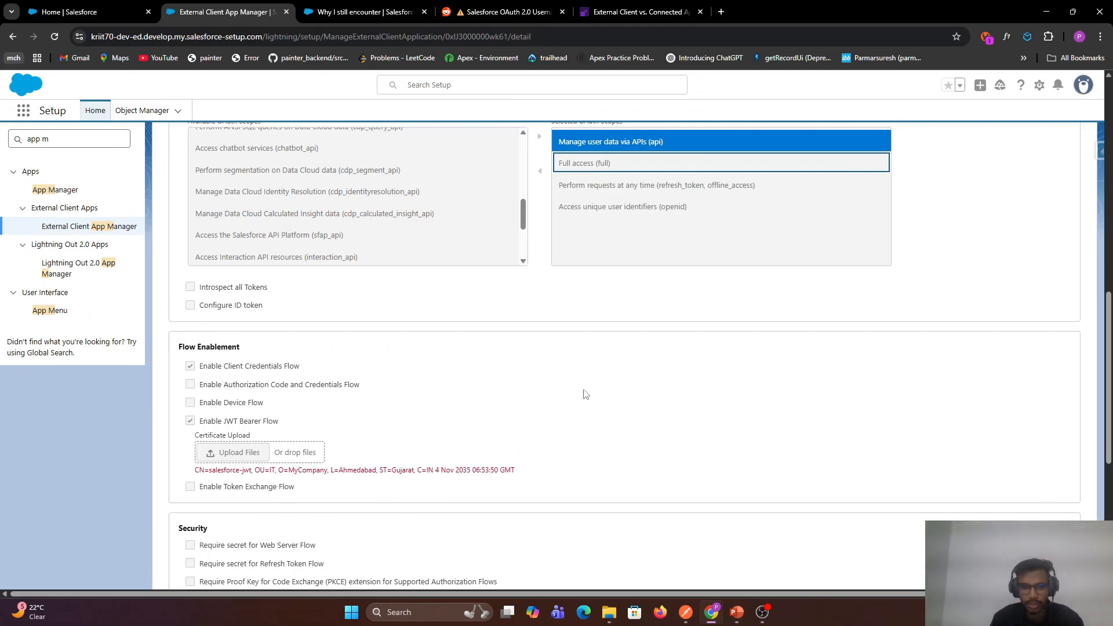
{"action": "key", "text": "alt"}
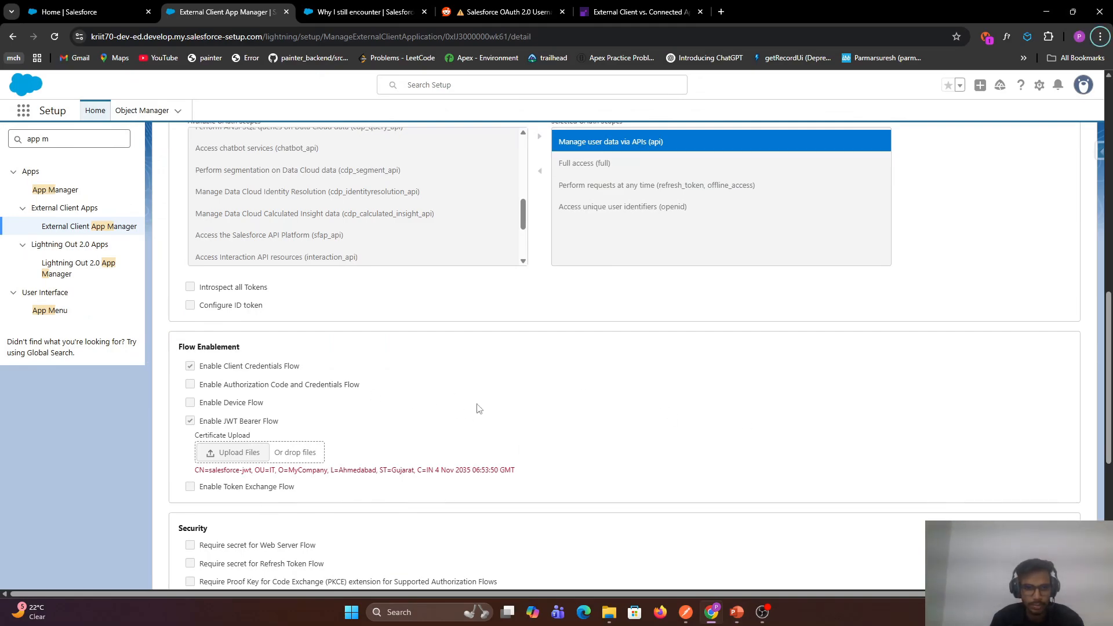
{"action": "scroll", "coordinate": [403, 397], "scroll_direction": "up", "scroll_amount": 9}
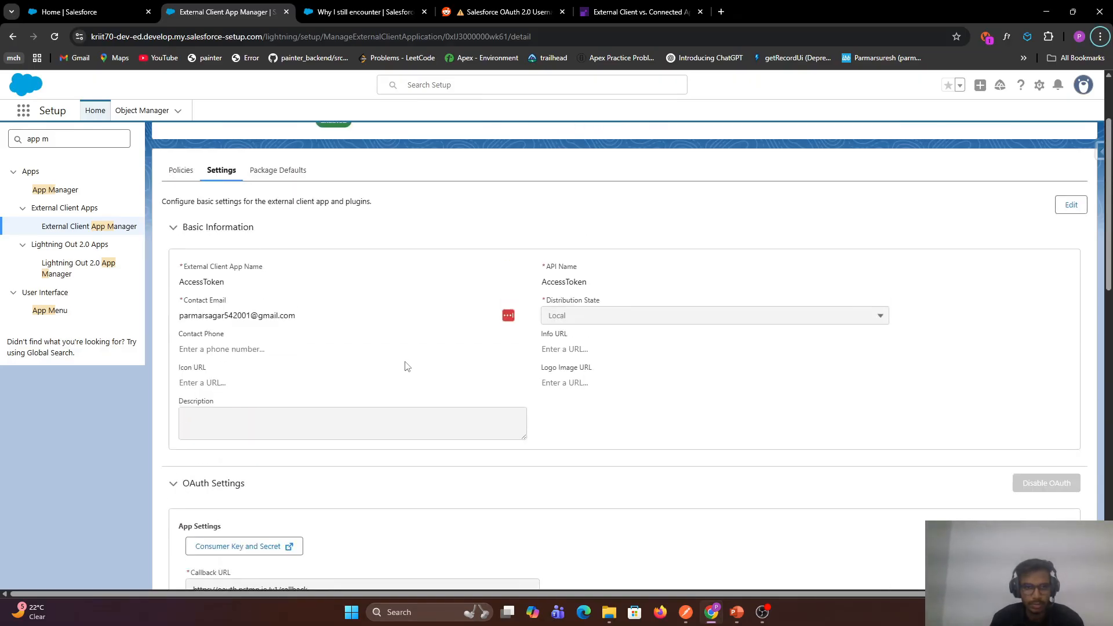
{"action": "scroll", "coordinate": [366, 392], "scroll_direction": "down", "scroll_amount": 7}
{"action": "scroll", "coordinate": [367, 391], "scroll_direction": "down", "scroll_amount": 3}
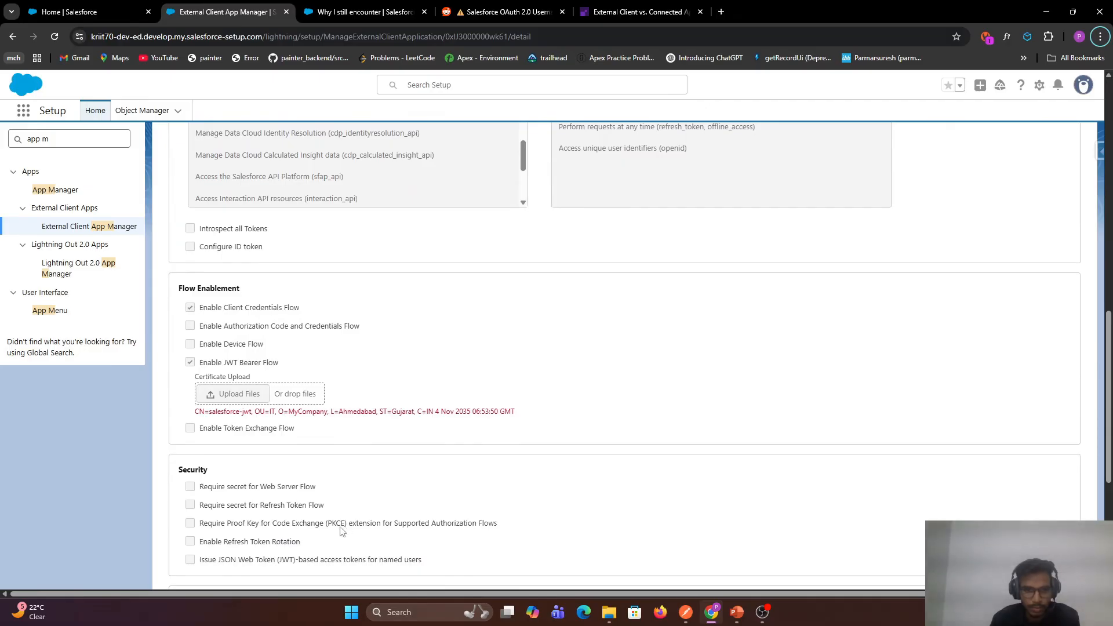
{"action": "scroll", "coordinate": [322, 539], "scroll_direction": "down", "scroll_amount": 1}
{"action": "scroll", "coordinate": [320, 542], "scroll_direction": "down", "scroll_amount": 2}
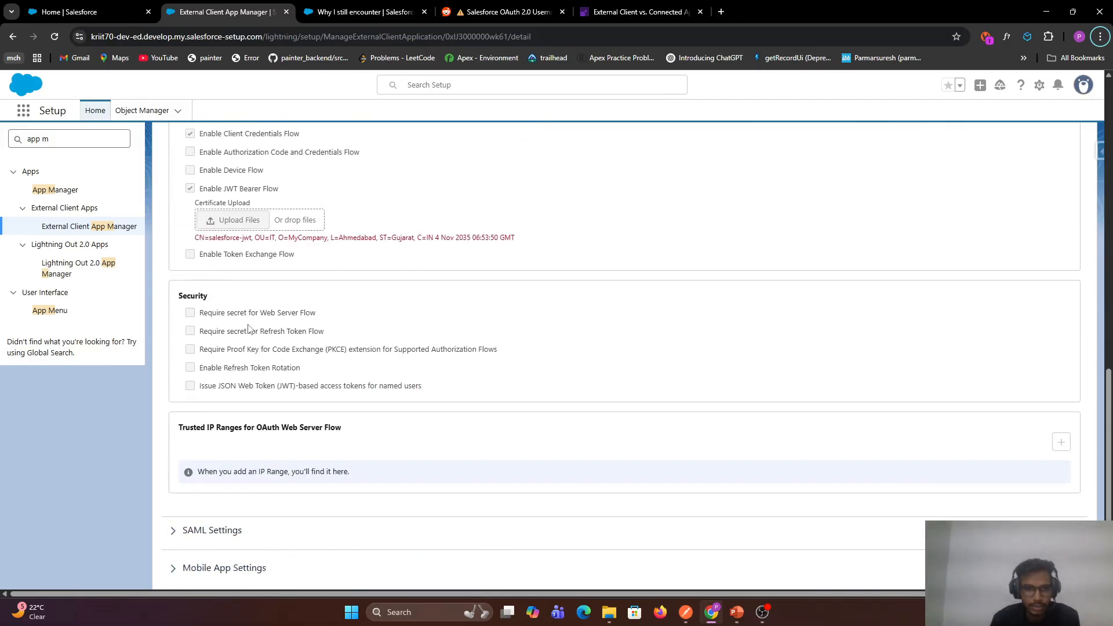
{"action": "mouse_move", "coordinate": [195, 319]}
{"action": "left_mouse_down"}
{"action": "mouse_move", "coordinate": [323, 313]}
{"action": "mouse_move", "coordinate": [197, 314]}
{"action": "left_mouse_up"}
{"action": "scroll", "coordinate": [392, 322], "scroll_direction": "up", "scroll_amount": 15}
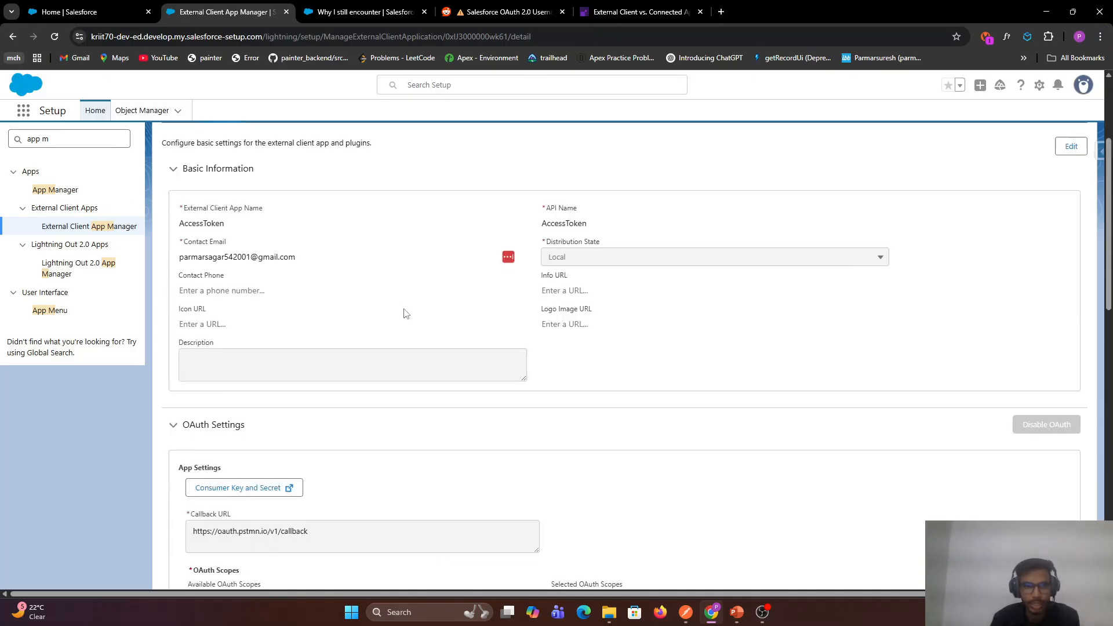
Step: Look through the AccessToken app's OAuth policies and return to its settings
{"action": "left_click", "coordinate": [181, 285]}
{"action": "scroll", "coordinate": [442, 378], "scroll_direction": "down", "scroll_amount": 10}
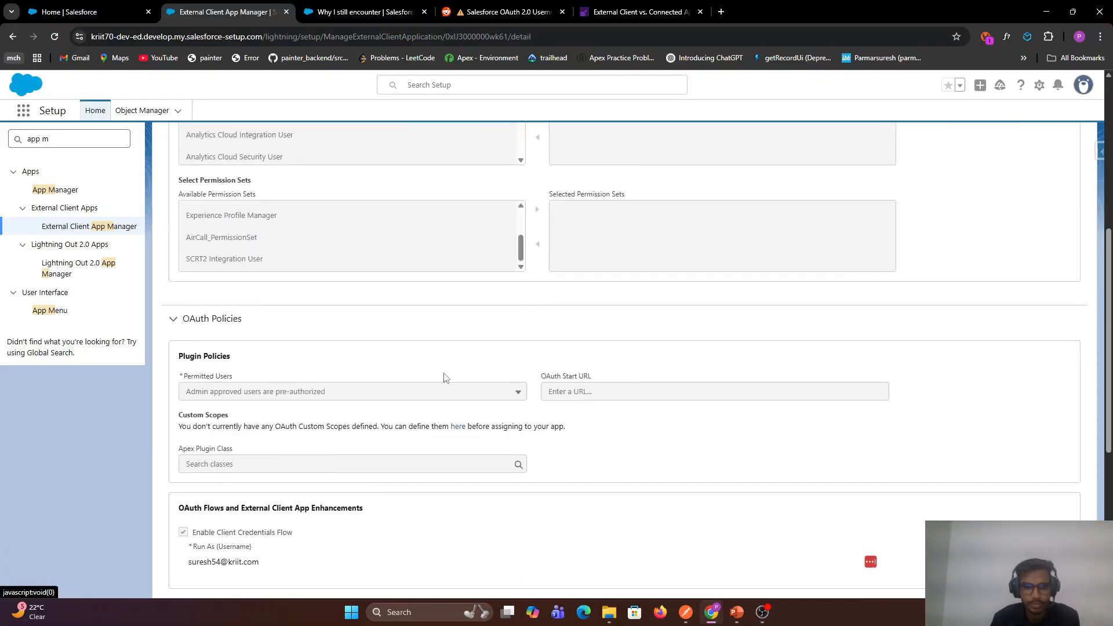
{"action": "scroll", "coordinate": [383, 375], "scroll_direction": "up", "scroll_amount": 10}
{"action": "left_click", "coordinate": [222, 285]}
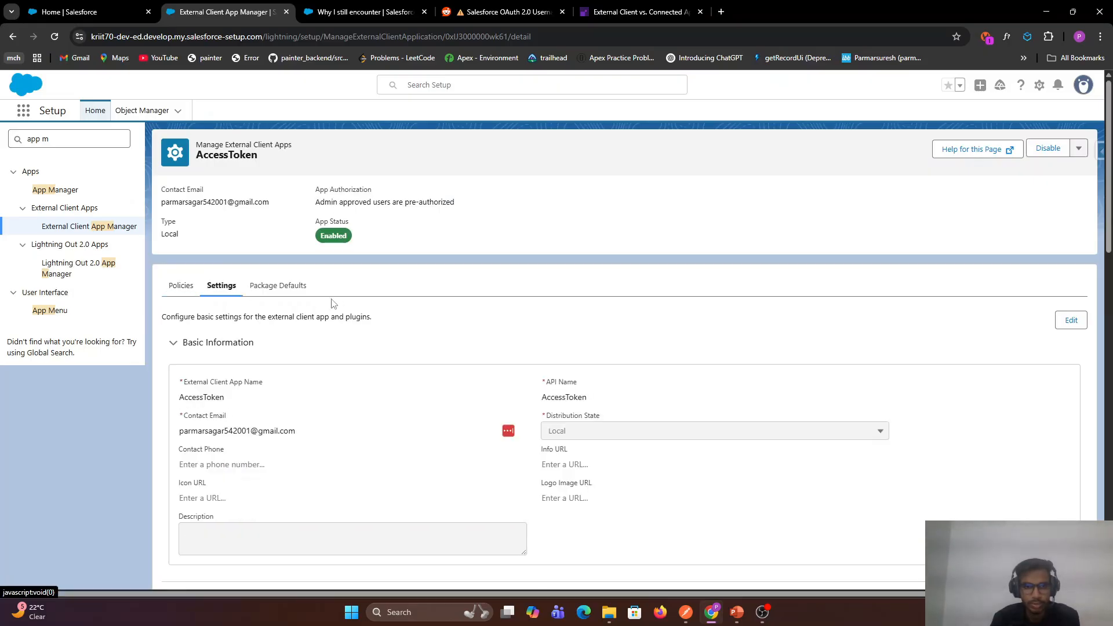
Step: Examine the callback URL in the AccessToken app's OAuth settings
{"action": "scroll", "coordinate": [508, 431], "scroll_direction": "down", "scroll_amount": 5}
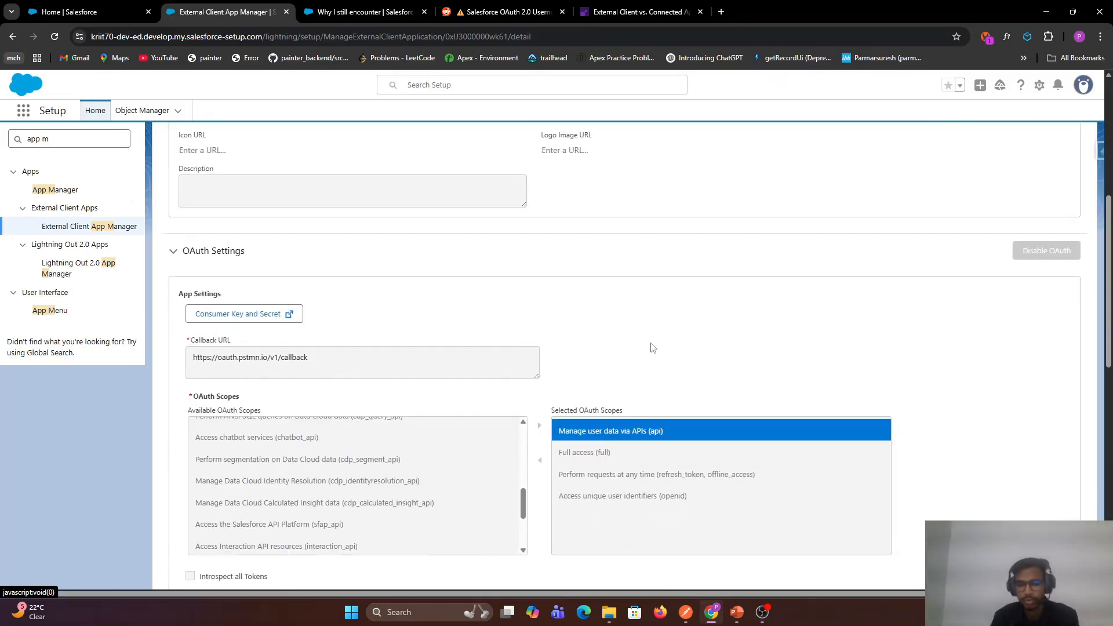
{"action": "left_click_drag", "start_coordinate": [325, 360], "coordinate": [188, 357]}
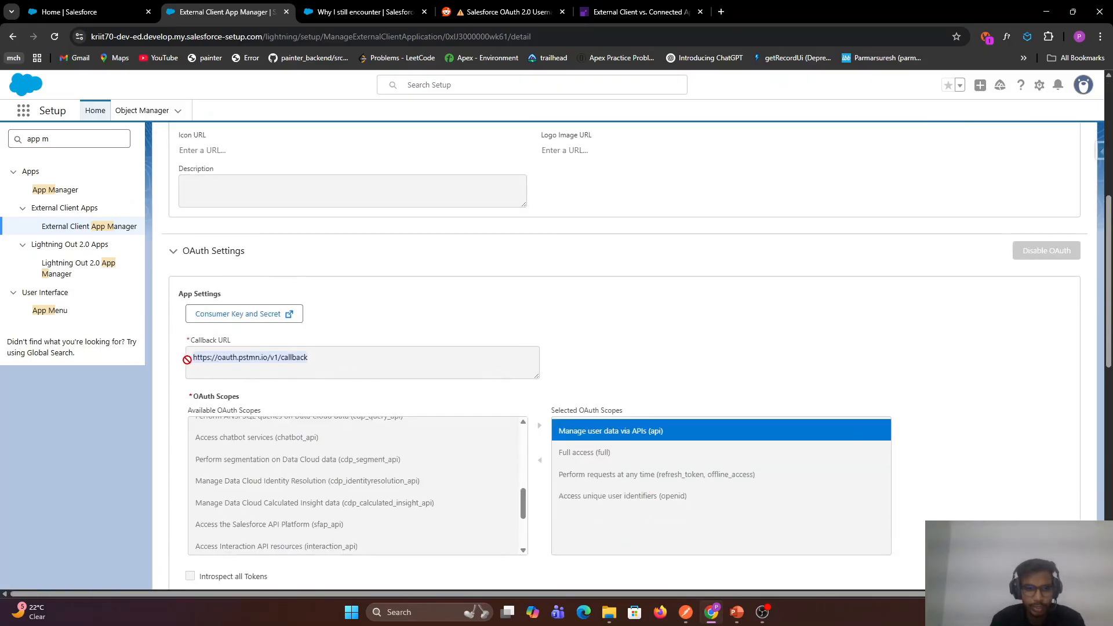
{"action": "left_click", "coordinate": [270, 356]}
{"action": "left_click_drag", "start_coordinate": [319, 364], "coordinate": [186, 364]}
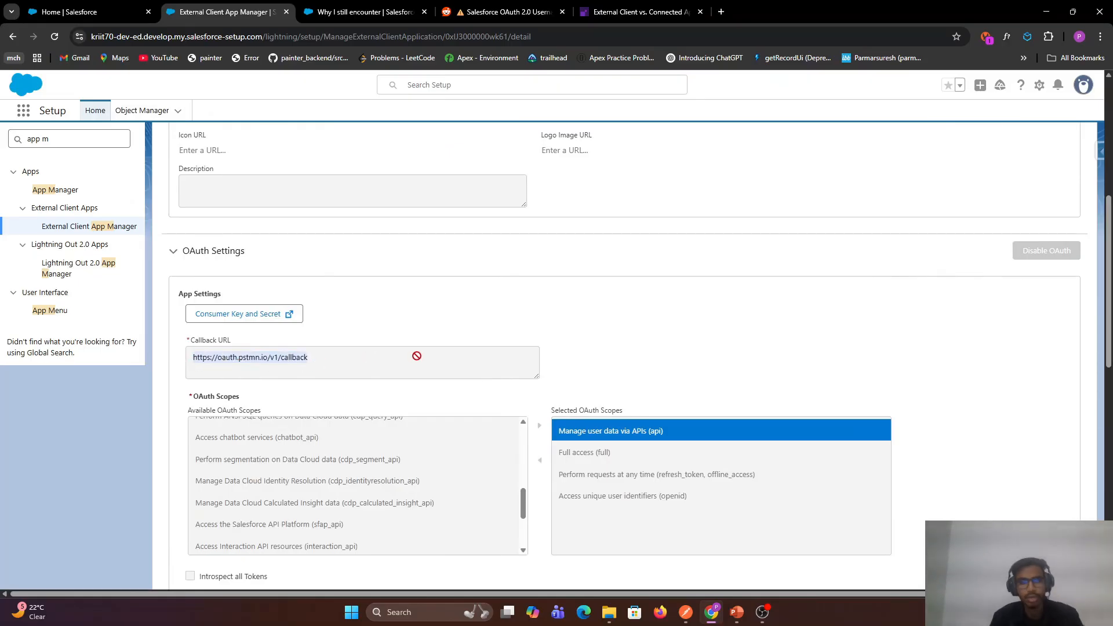
{"action": "left_click", "coordinate": [256, 360]}
{"action": "left_click_drag", "start_coordinate": [333, 358], "coordinate": [189, 362]}
{"action": "left_click", "coordinate": [432, 342]}
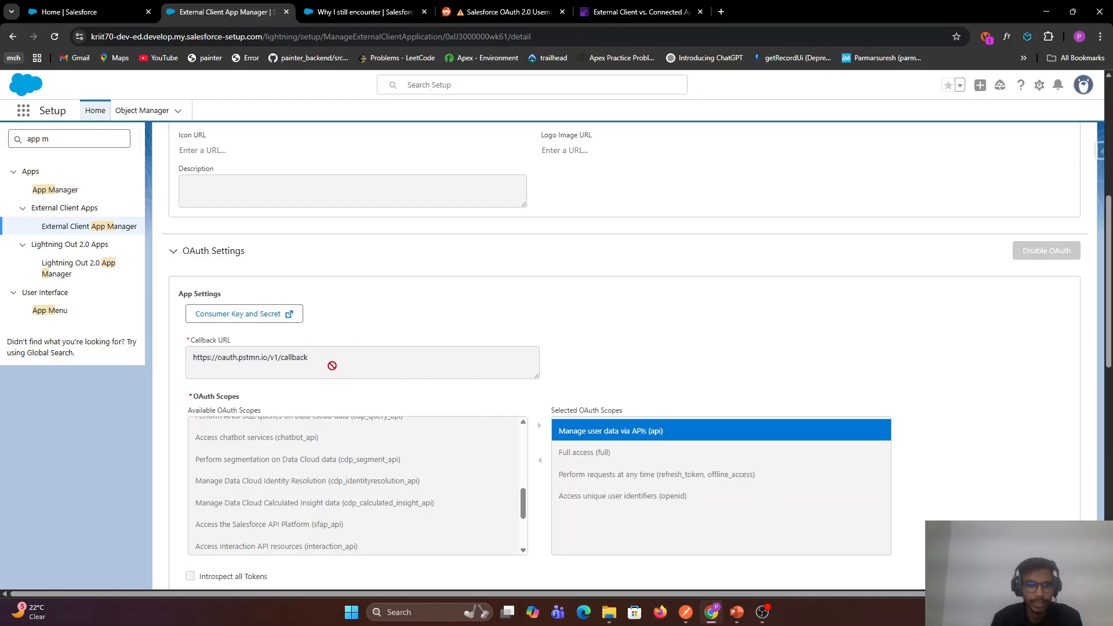
{"action": "left_click_drag", "start_coordinate": [322, 359], "coordinate": [184, 357]}
{"action": "left_click", "coordinate": [372, 320]}
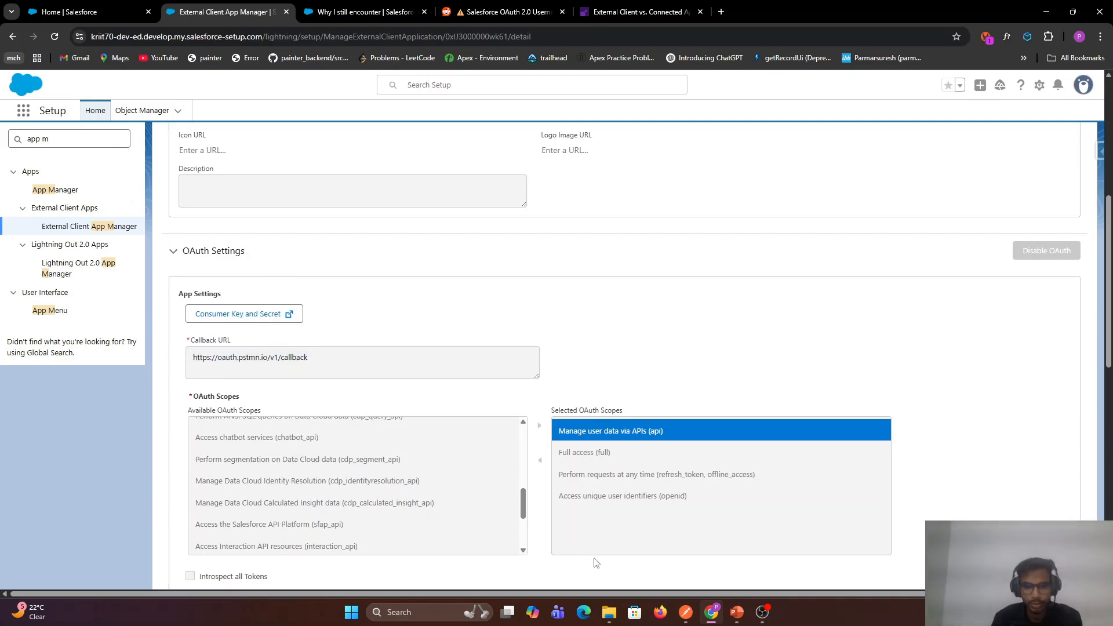
Step: Switch to Postman and enlarge the request area to show the OAuth 2.0 Configure New Token fields
{"action": "left_click", "coordinate": [736, 612]}
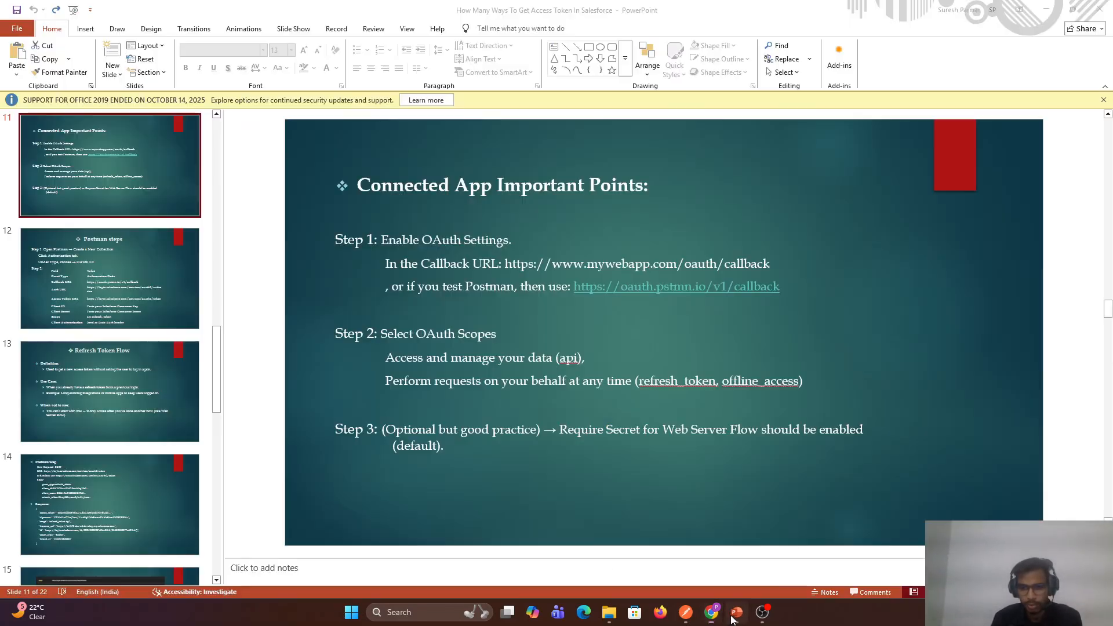
{"action": "left_click", "coordinate": [685, 612]}
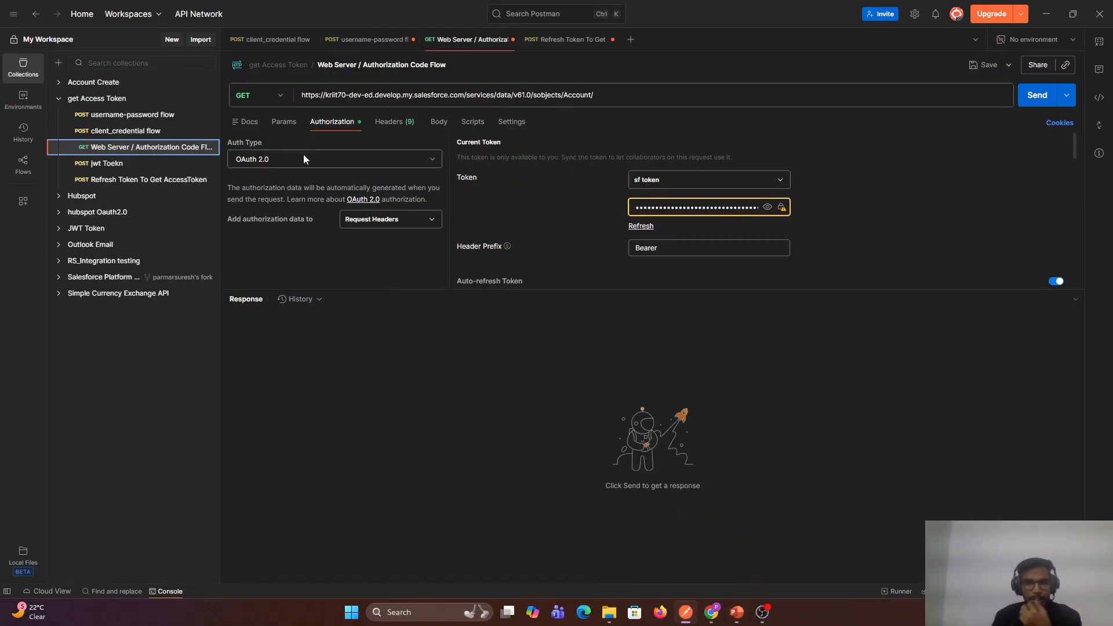
{"action": "left_click", "coordinate": [328, 125]}
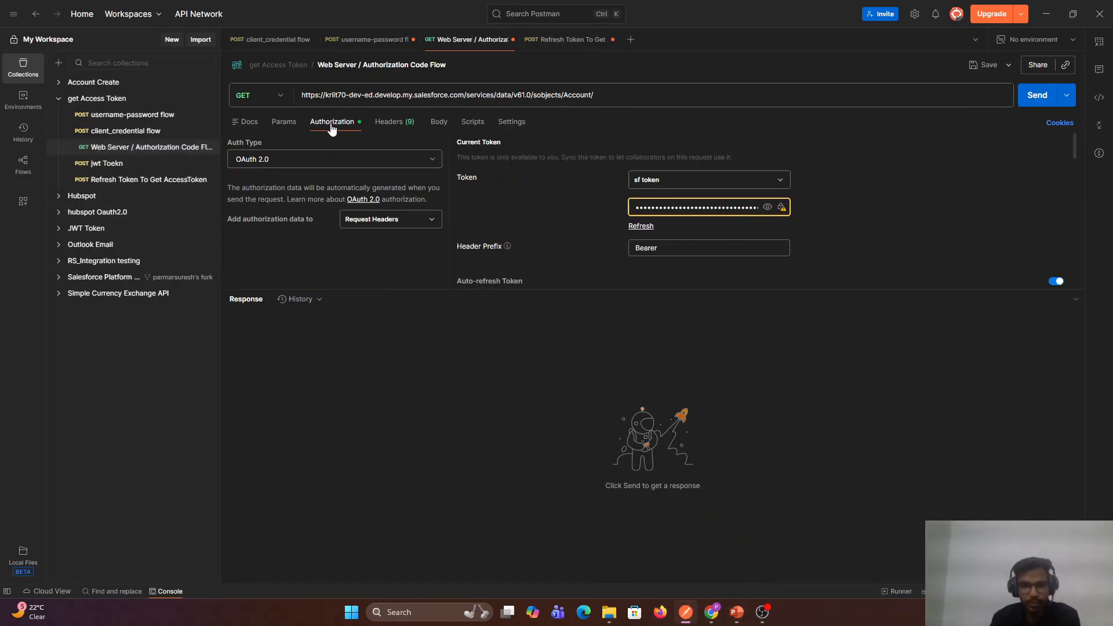
{"action": "left_click_drag", "start_coordinate": [728, 290], "coordinate": [714, 497]}
{"action": "scroll", "coordinate": [611, 339], "scroll_direction": "down", "scroll_amount": 3}
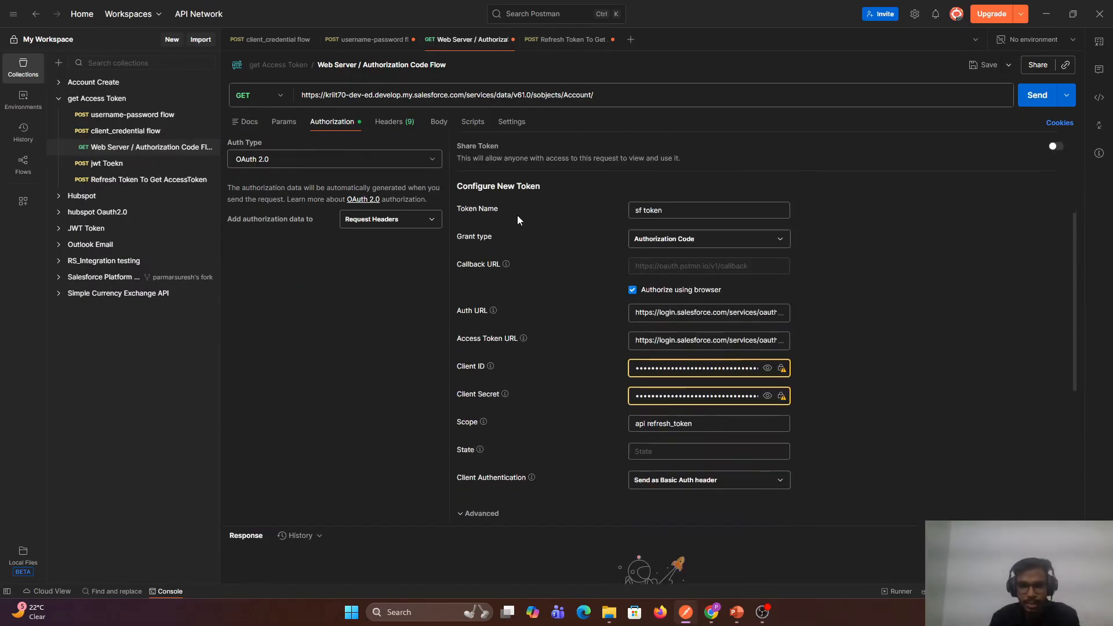
Step: Highlight the full Auth URL and show the Postman steps slide in PowerPoint for comparison
{"action": "double_click", "coordinate": [638, 313]}
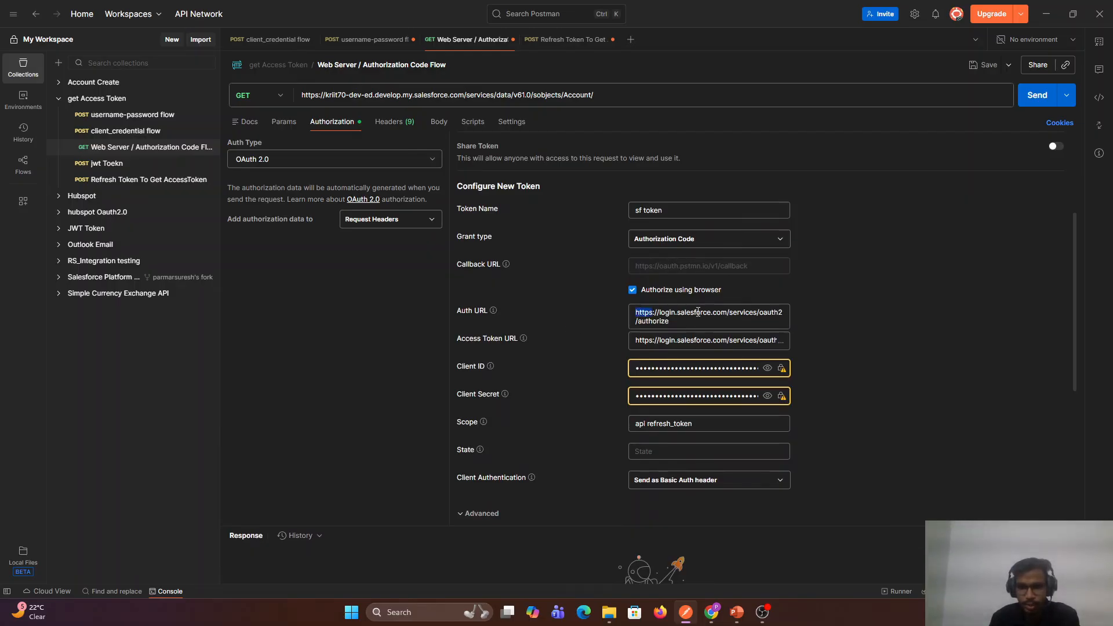
{"action": "left_click_drag", "start_coordinate": [682, 324], "coordinate": [597, 316]}
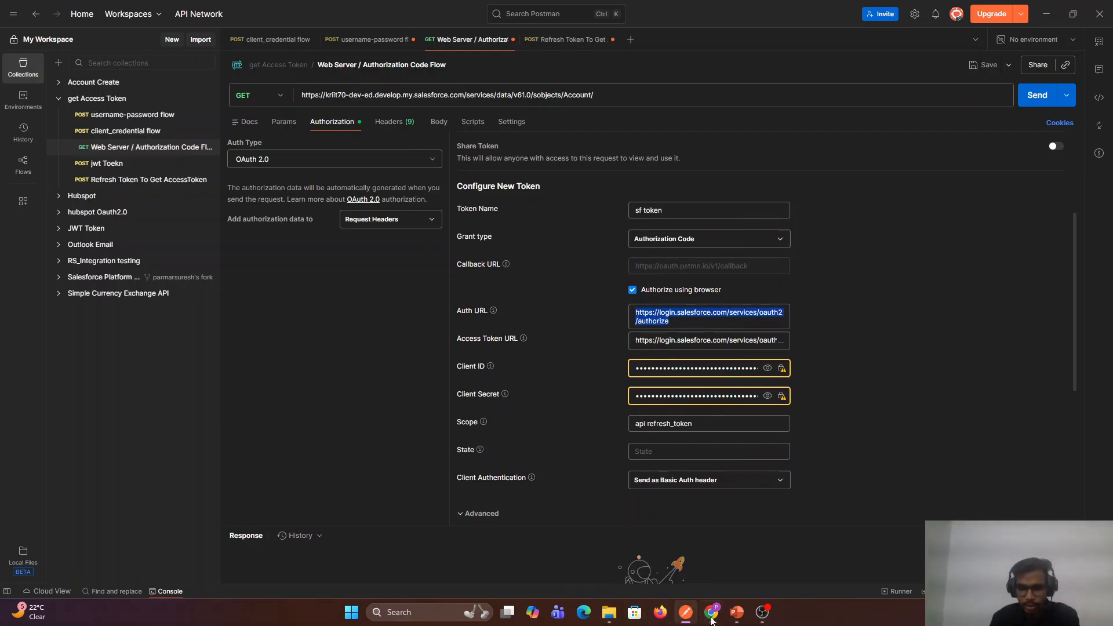
{"action": "left_click", "coordinate": [736, 612]}
{"action": "left_click", "coordinate": [154, 315]}
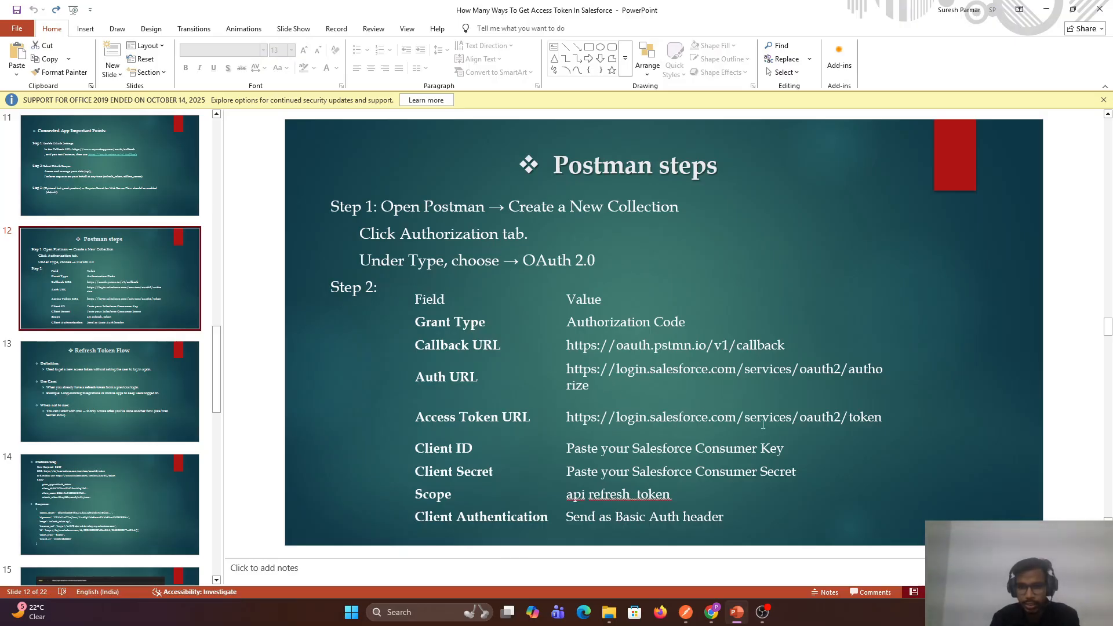
Step: Return to Postman and review the Access Token URL, scope, client authentication and advanced options for the new token
{"action": "left_click", "coordinate": [686, 613]}
{"action": "left_click", "coordinate": [690, 341]}
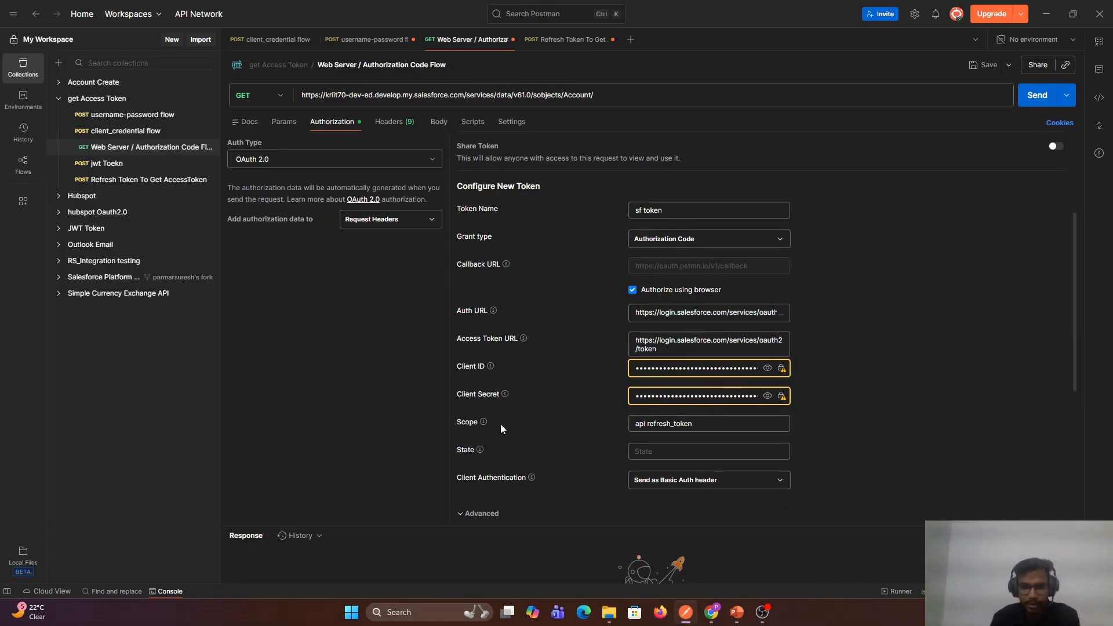
{"action": "left_click_drag", "start_coordinate": [702, 424], "coordinate": [633, 425]}
{"action": "left_click", "coordinate": [646, 427]}
{"action": "double_click", "coordinate": [683, 423]}
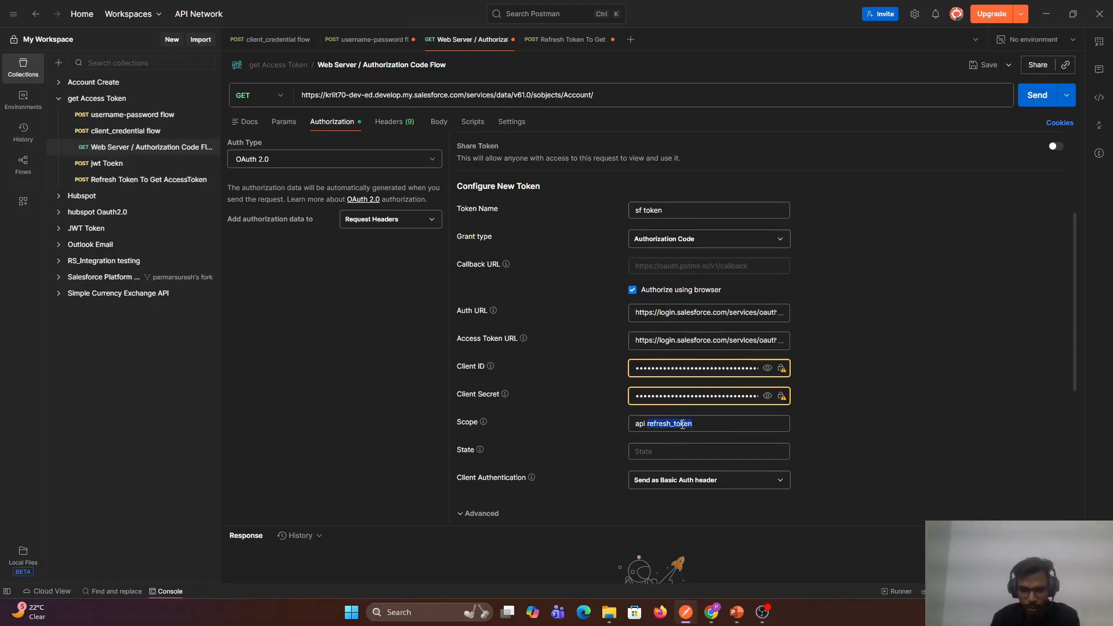
{"action": "scroll", "coordinate": [570, 457], "scroll_direction": "down", "scroll_amount": 3}
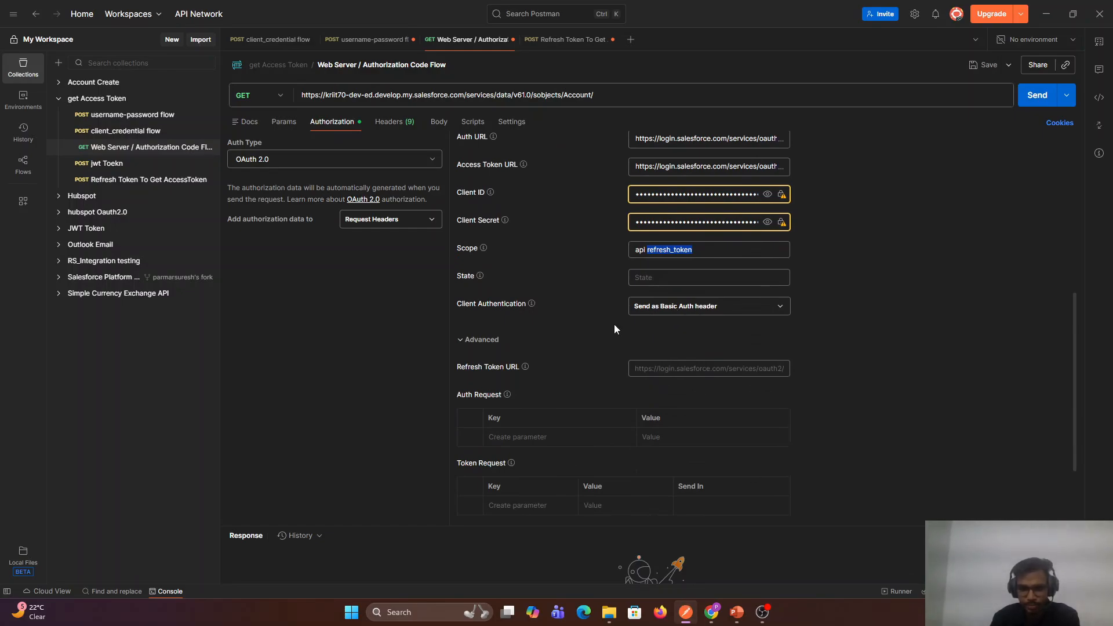
{"action": "left_click", "coordinate": [493, 304]}
{"action": "scroll", "coordinate": [669, 445], "scroll_direction": "down", "scroll_amount": 2}
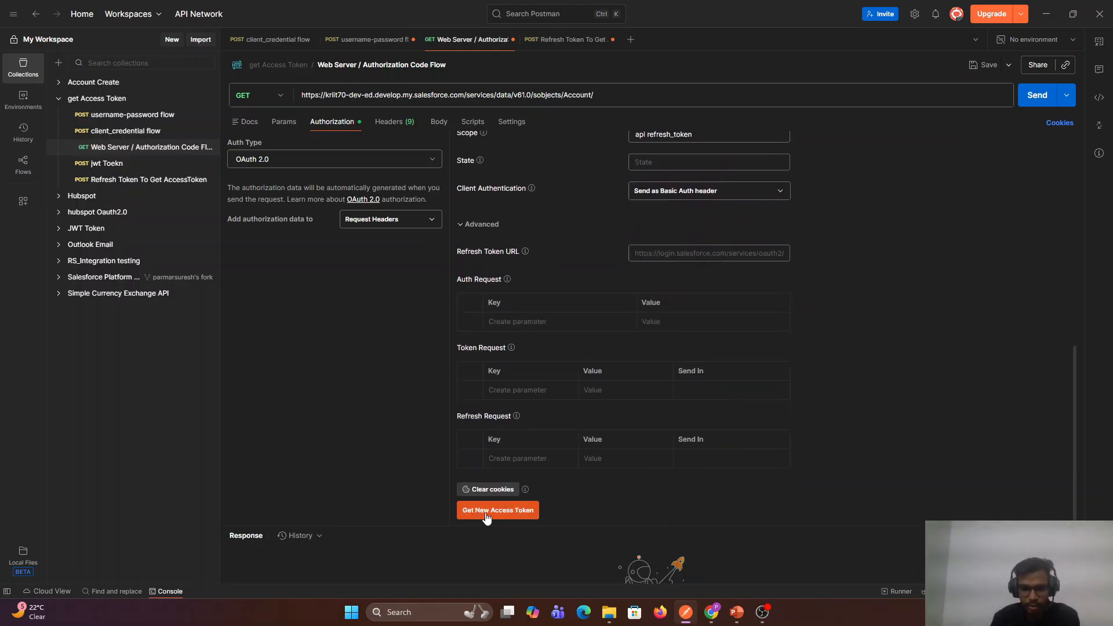
Step: Toggle browser-based authorization off and on twice to compare how the Callback URL field behaves, leaving it enabled
{"action": "scroll", "coordinate": [649, 443], "scroll_direction": "up", "scroll_amount": 8}
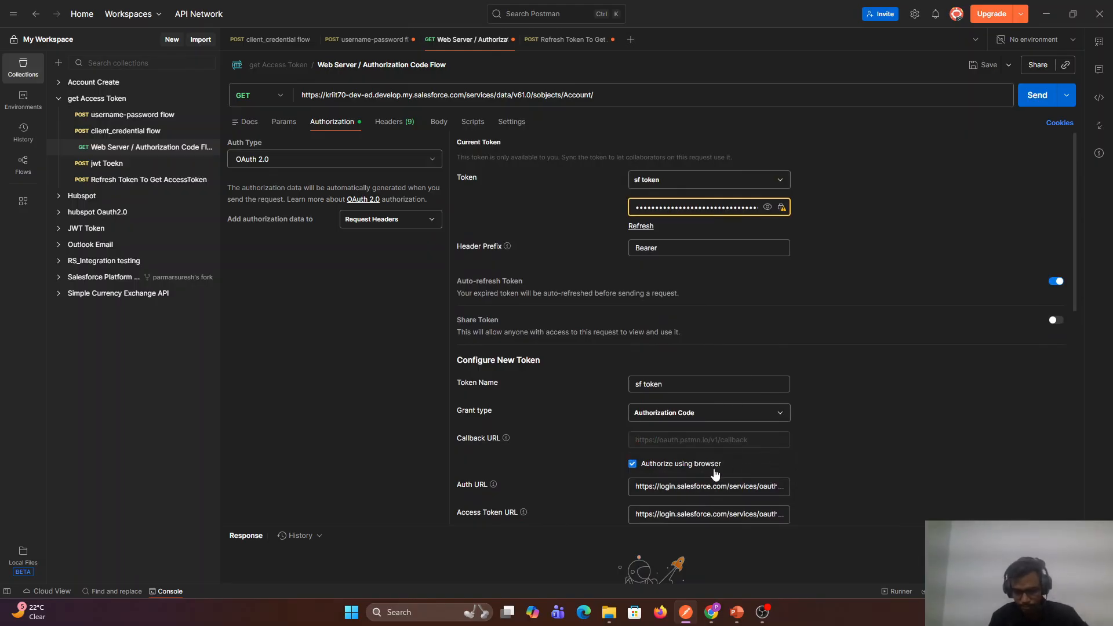
{"action": "left_click", "coordinate": [632, 465]}
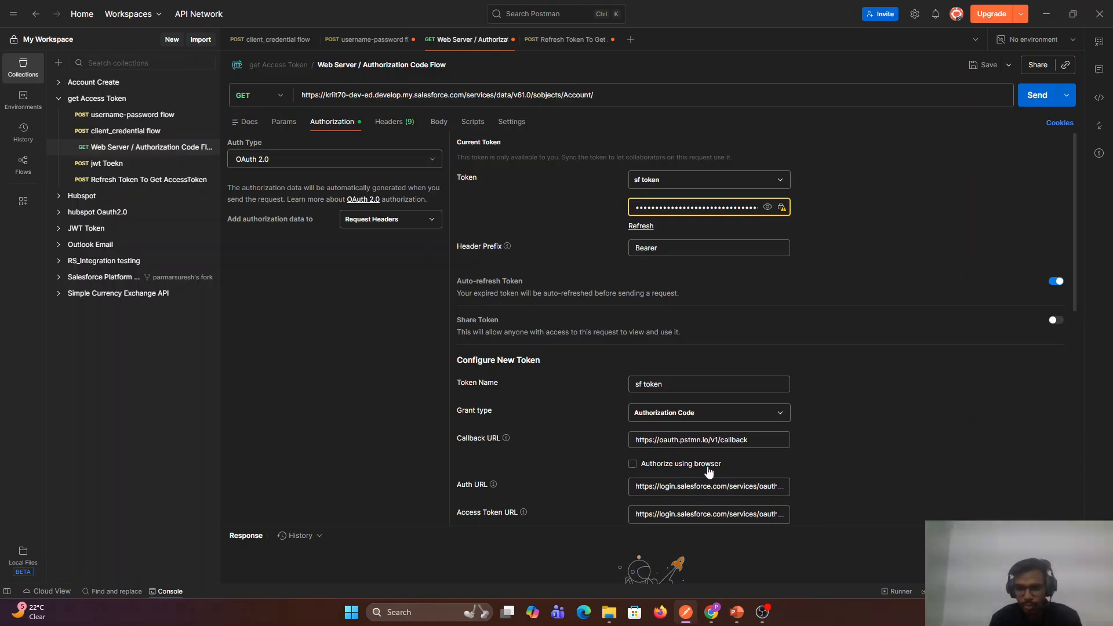
{"action": "left_click", "coordinate": [633, 465]}
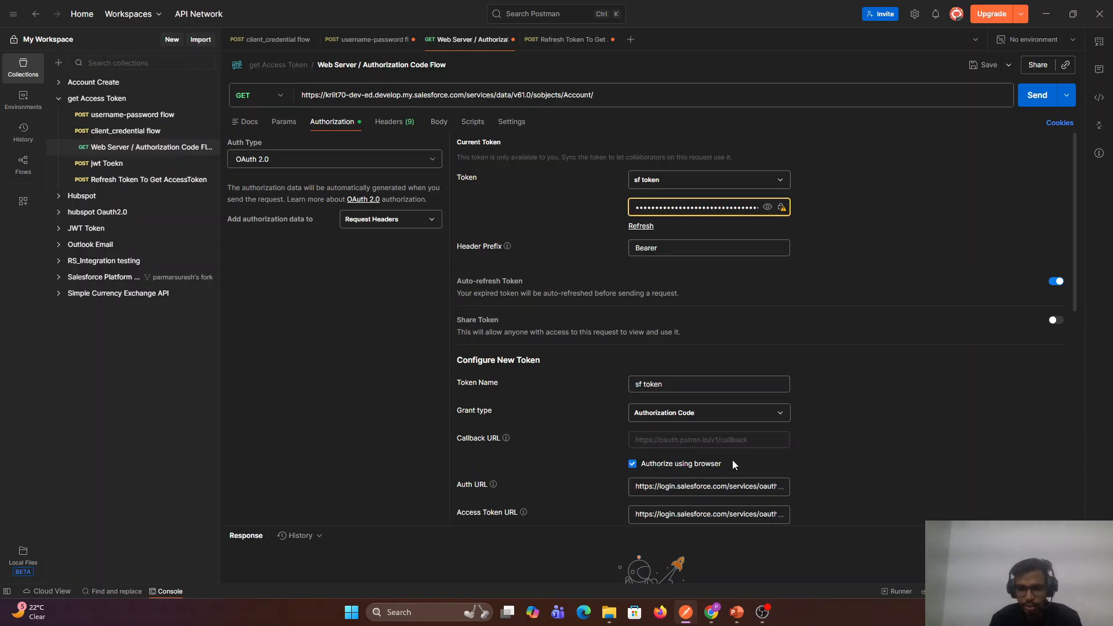
{"action": "scroll", "coordinate": [732, 461], "scroll_direction": "down", "scroll_amount": 3}
{"action": "left_click", "coordinate": [634, 290]}
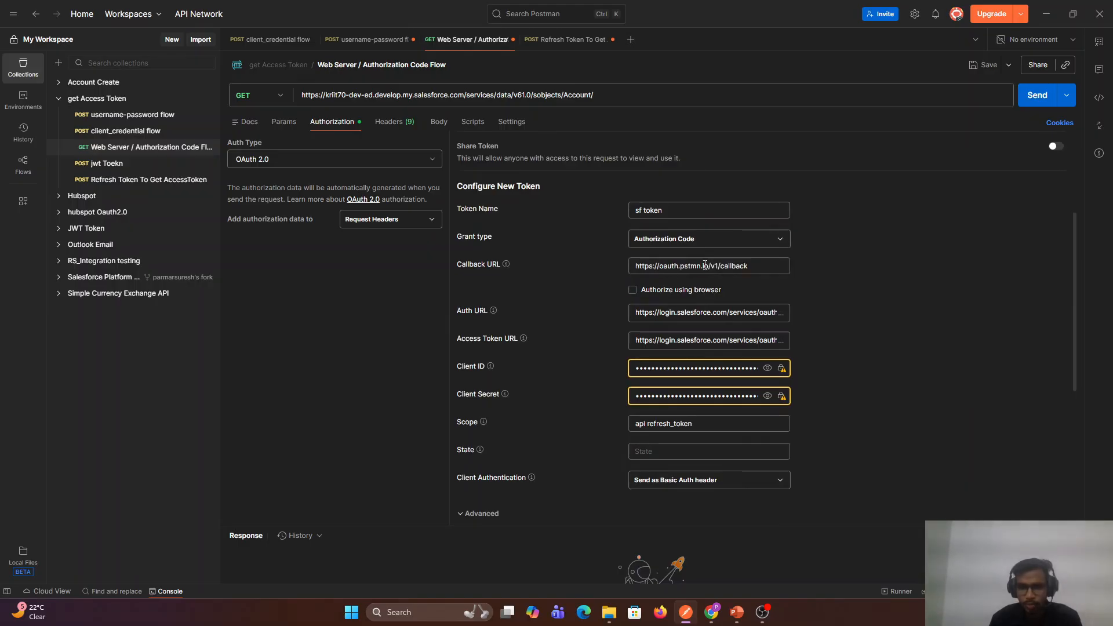
{"action": "left_click", "coordinate": [633, 289]}
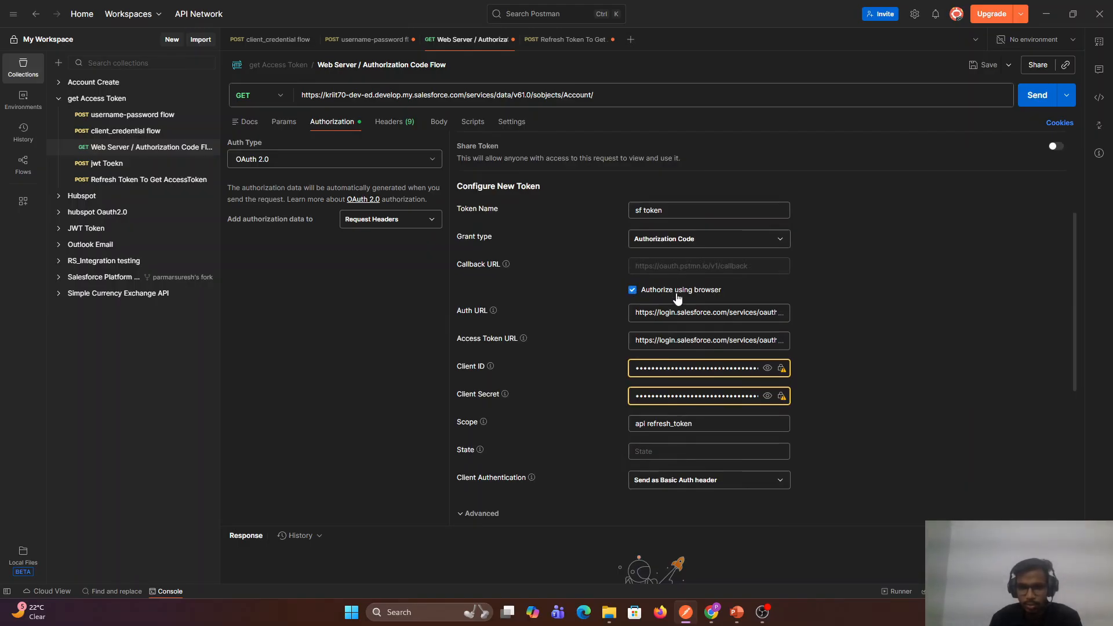
Step: Request a new access token with the configured sf token settings and complete the authentication
{"action": "scroll", "coordinate": [543, 464], "scroll_direction": "down", "scroll_amount": 5}
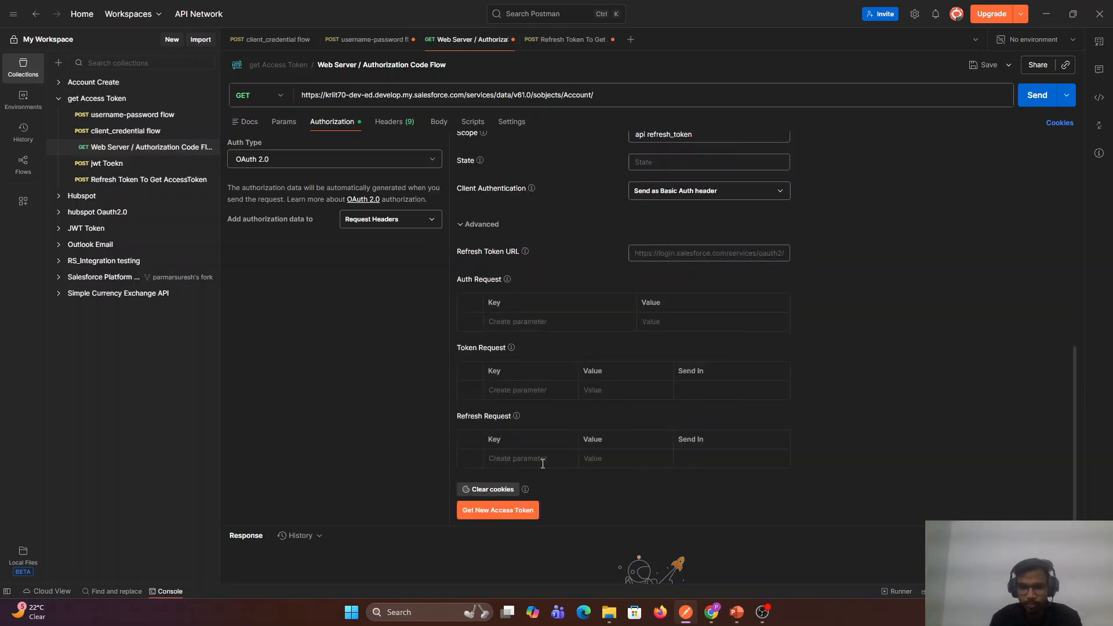
{"action": "left_click", "coordinate": [503, 510]}
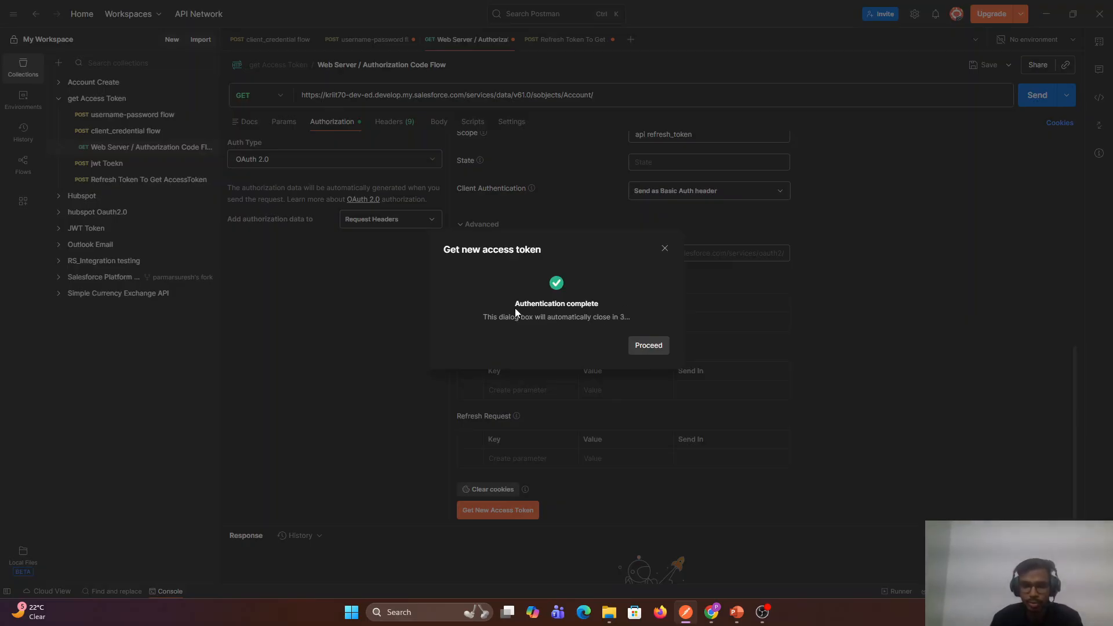
{"action": "left_click_drag", "start_coordinate": [515, 304], "coordinate": [614, 304]}
{"action": "left_click", "coordinate": [614, 304]}
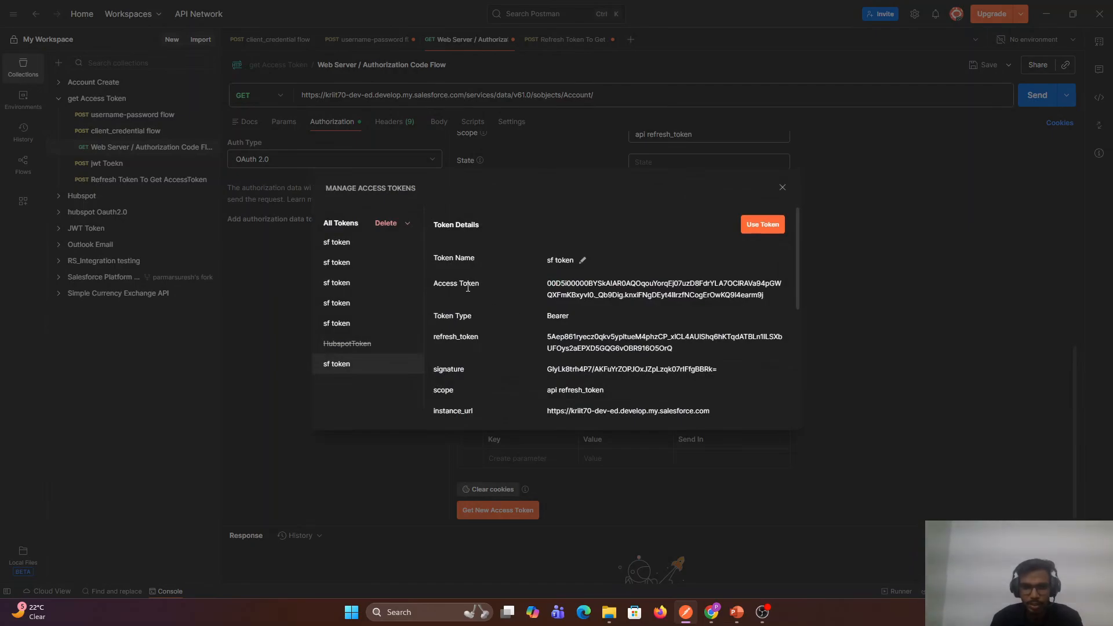
Step: Review the new sf token's details, highlighting its access token and refresh token values
{"action": "left_click_drag", "start_coordinate": [433, 289], "coordinate": [747, 296]}
{"action": "scroll", "coordinate": [511, 321], "scroll_direction": "down", "scroll_amount": 4}
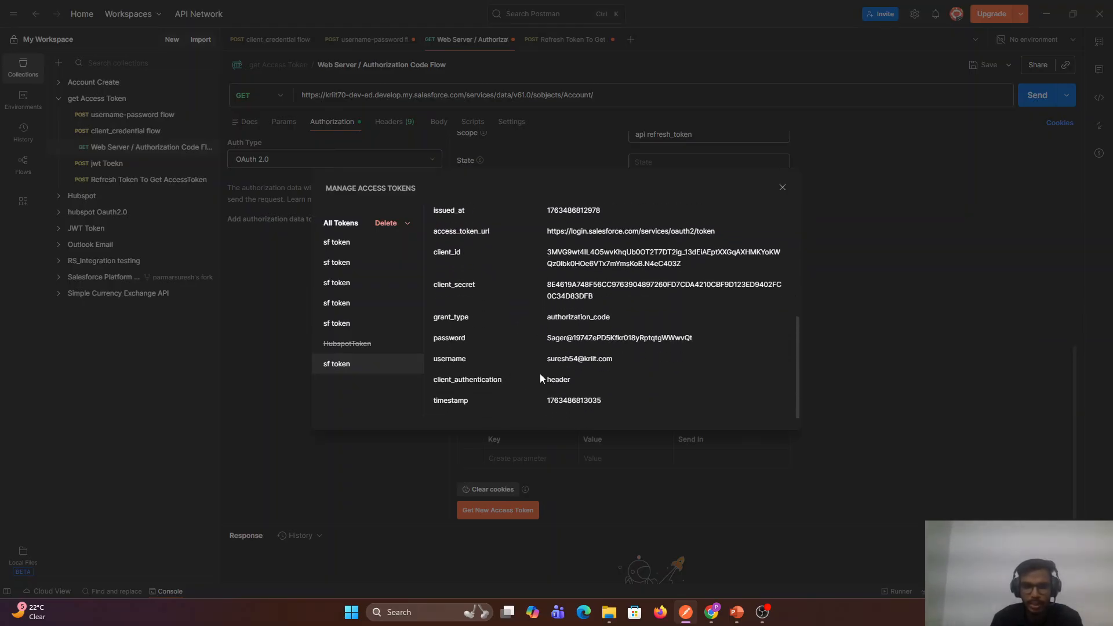
{"action": "scroll", "coordinate": [540, 365], "scroll_direction": "up", "scroll_amount": 4}
{"action": "left_click_drag", "start_coordinate": [547, 339], "coordinate": [648, 349]}
{"action": "left_click_drag", "start_coordinate": [544, 285], "coordinate": [685, 300]}
Step: Copy the refresh token from the token details into Notepad, and return to Postman
{"action": "left_click_drag", "start_coordinate": [679, 351], "coordinate": [554, 340]}
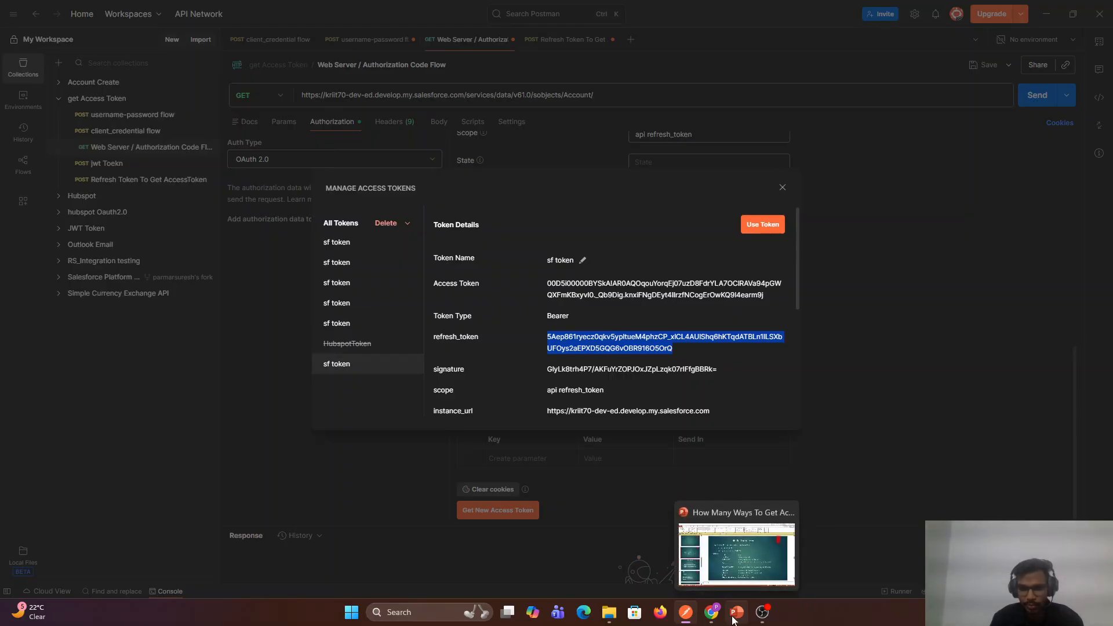
{"action": "mouse_move", "coordinate": [685, 619]}
{"action": "key", "text": "super"}
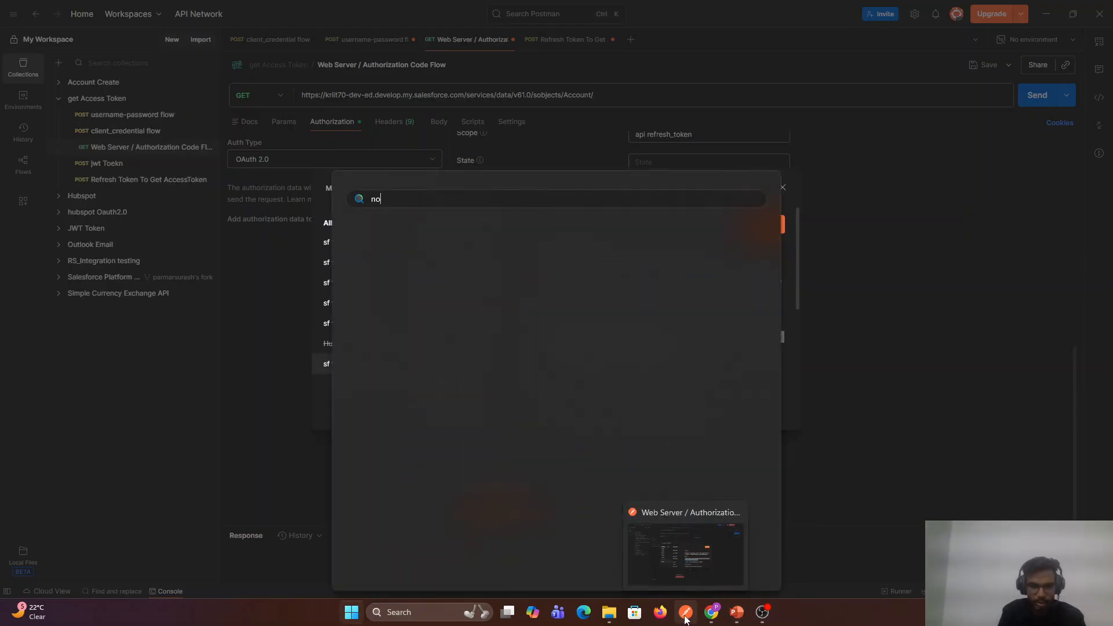
{"action": "type", "text": "note\\"}
{"action": "key", "text": "Return"}
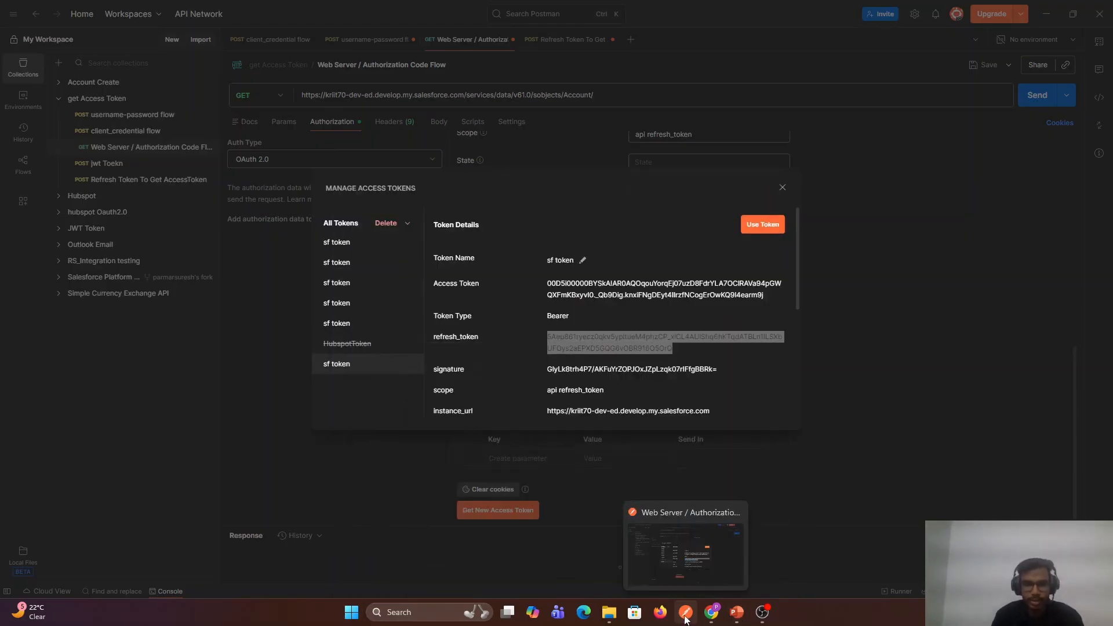
{"action": "key", "text": "ctrl+v"}
{"action": "left_click", "coordinate": [1059, 275]}
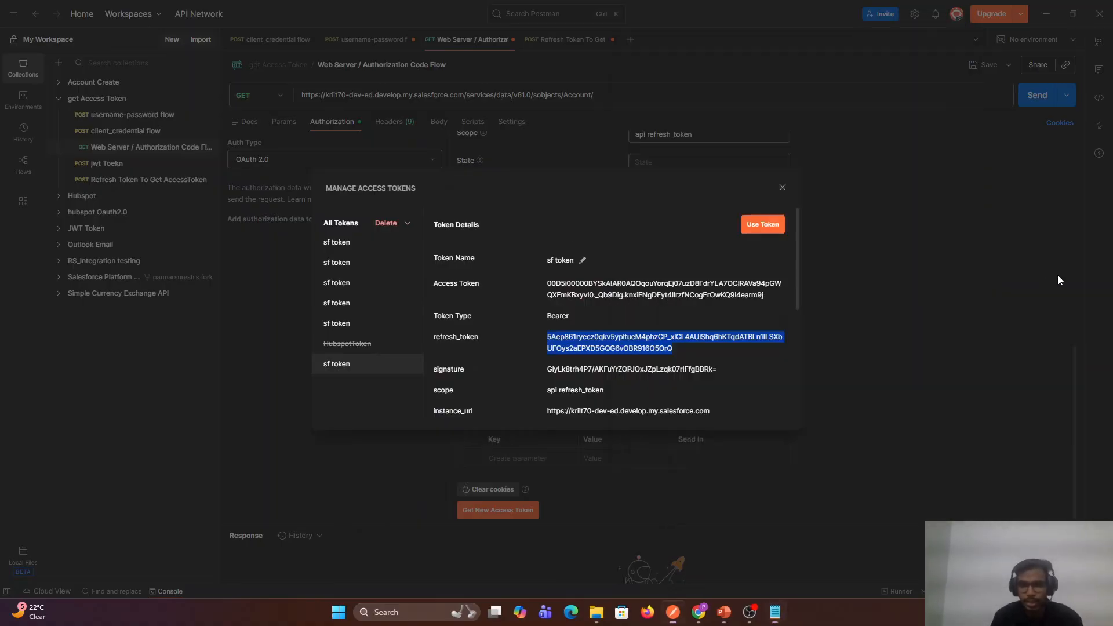
Step: Apply the new access token to the request and highlight the v61.0 Account endpoint URL
{"action": "triple_click", "coordinate": [771, 298]}
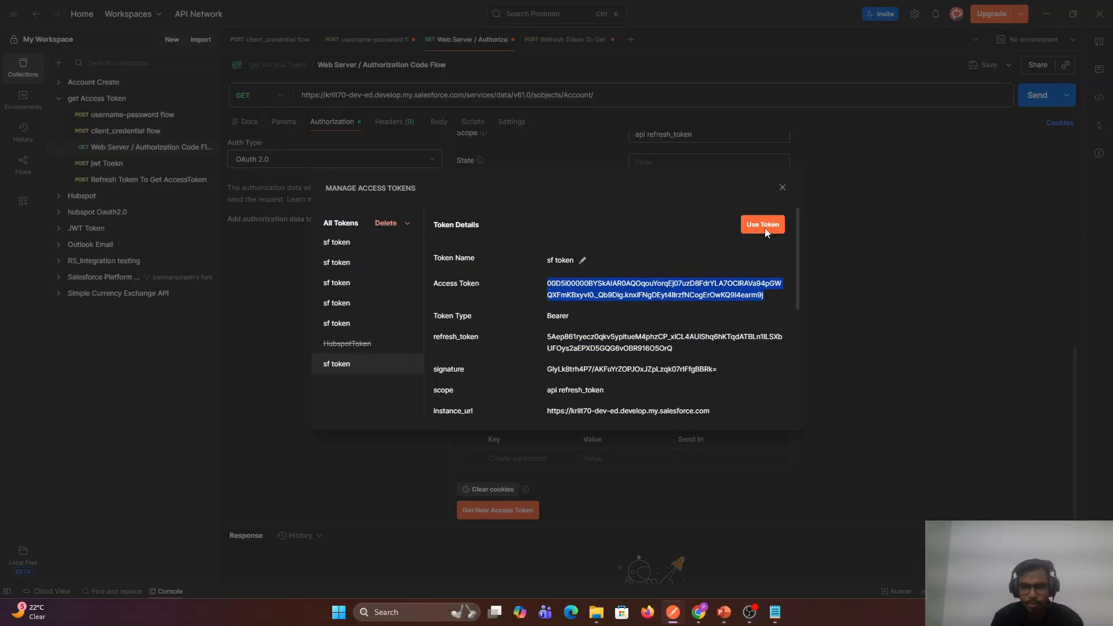
{"action": "left_click", "coordinate": [771, 225]}
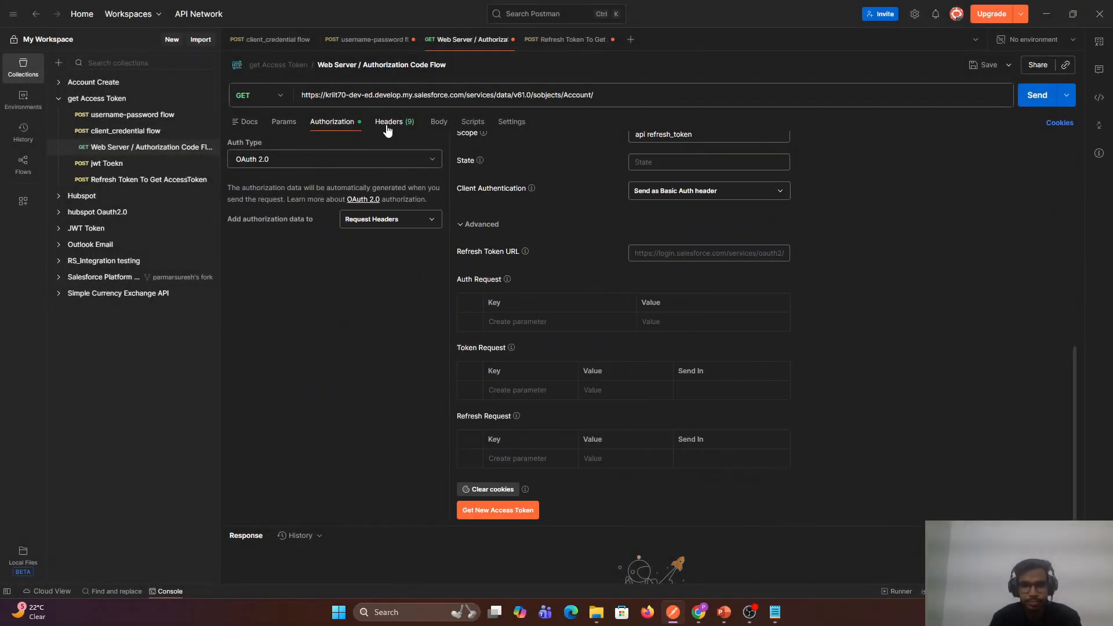
{"action": "left_click", "coordinate": [284, 122]}
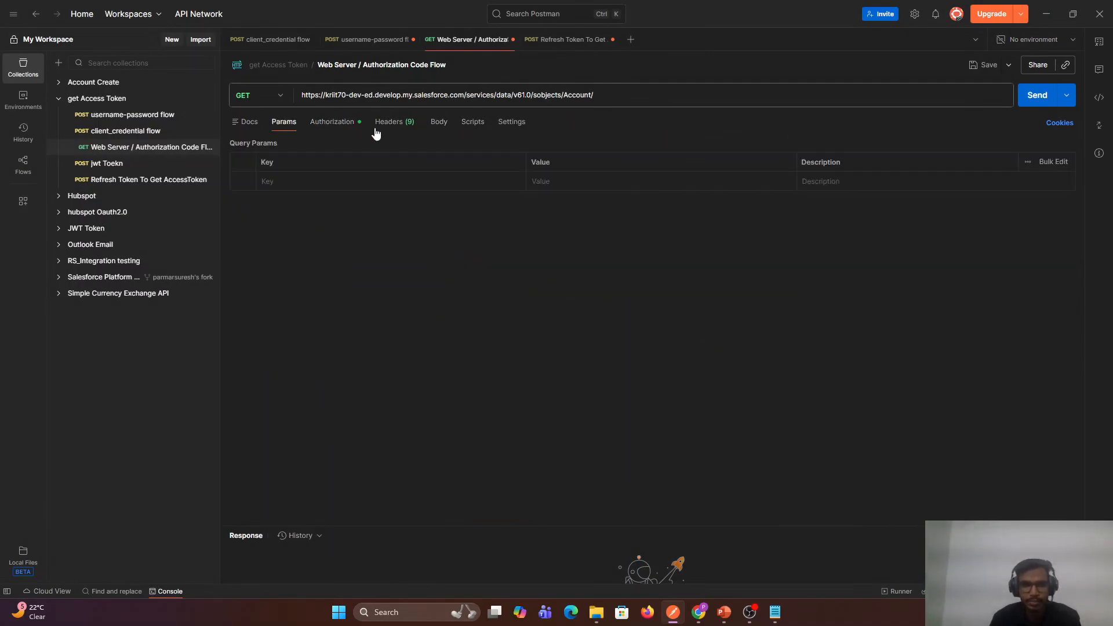
{"action": "left_click_drag", "start_coordinate": [318, 98], "coordinate": [604, 98]}
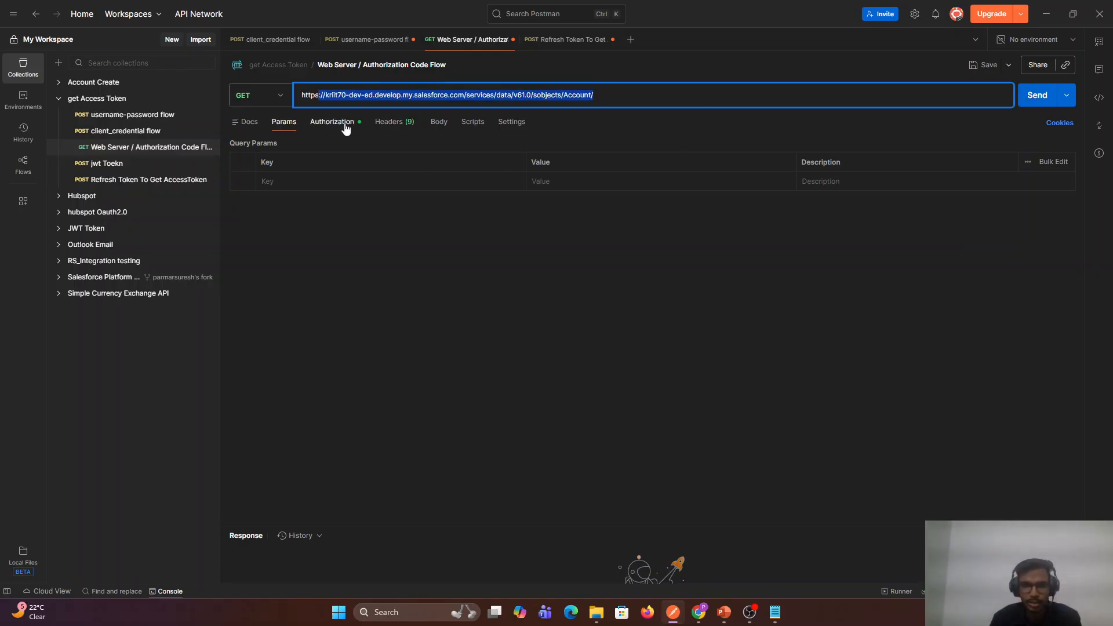
Step: Review the request's headers, body, scripts and authorization settings, including the available auth types, keeping OAuth 2.0
{"action": "left_click", "coordinate": [390, 127]}
{"action": "left_click", "coordinate": [440, 125]}
{"action": "left_click", "coordinate": [477, 124]}
{"action": "left_click", "coordinate": [436, 124]}
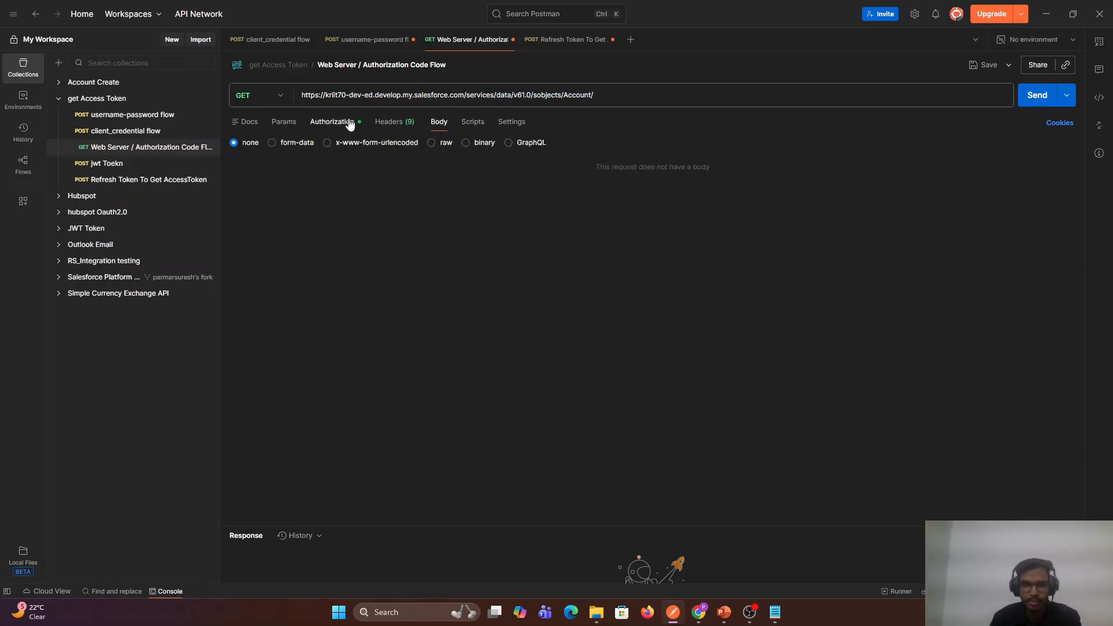
{"action": "left_click", "coordinate": [348, 123]}
{"action": "scroll", "coordinate": [602, 242], "scroll_direction": "up", "scroll_amount": 5}
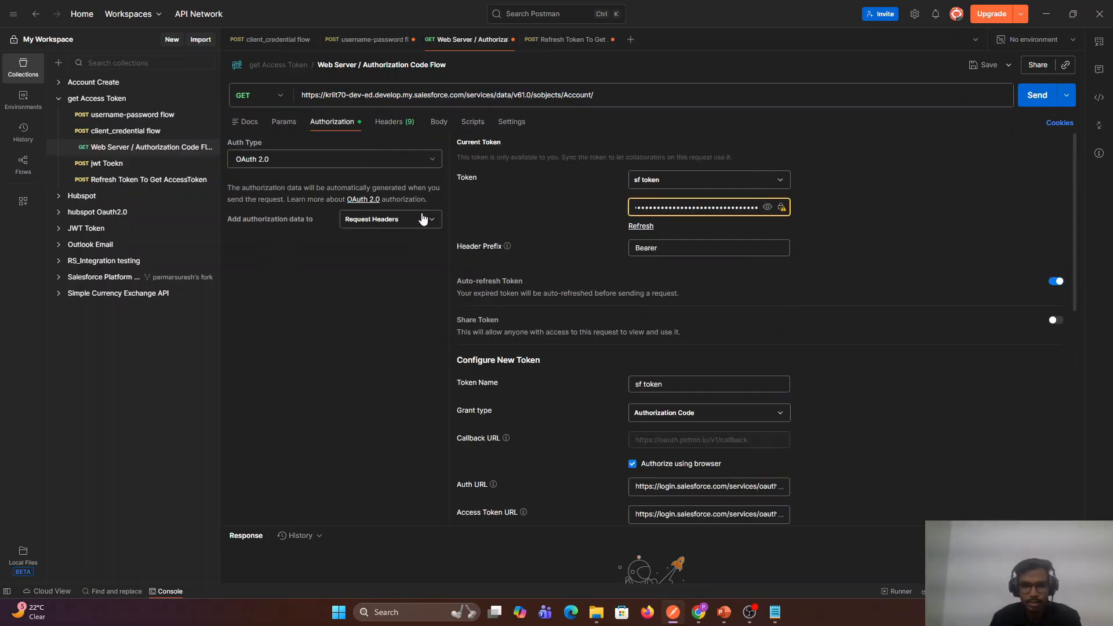
{"action": "left_click", "coordinate": [405, 156]}
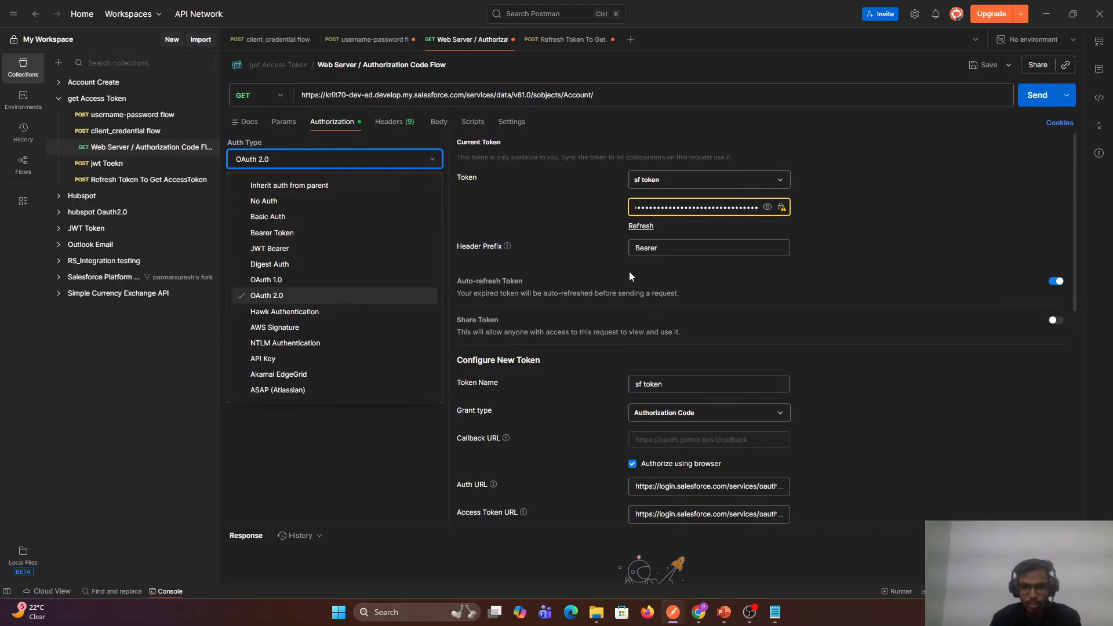
{"action": "left_click", "coordinate": [475, 171]}
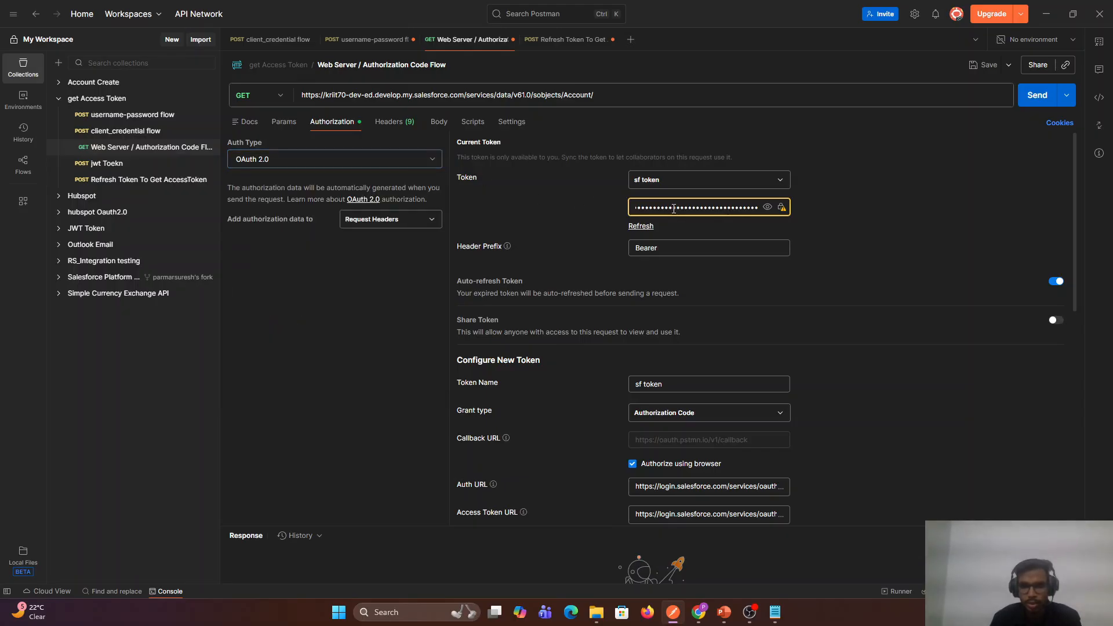
Step: Send the GET request to the Account endpoint and examine the enlarged JSON response down to the recentItems account name
{"action": "left_click", "coordinate": [1049, 98]}
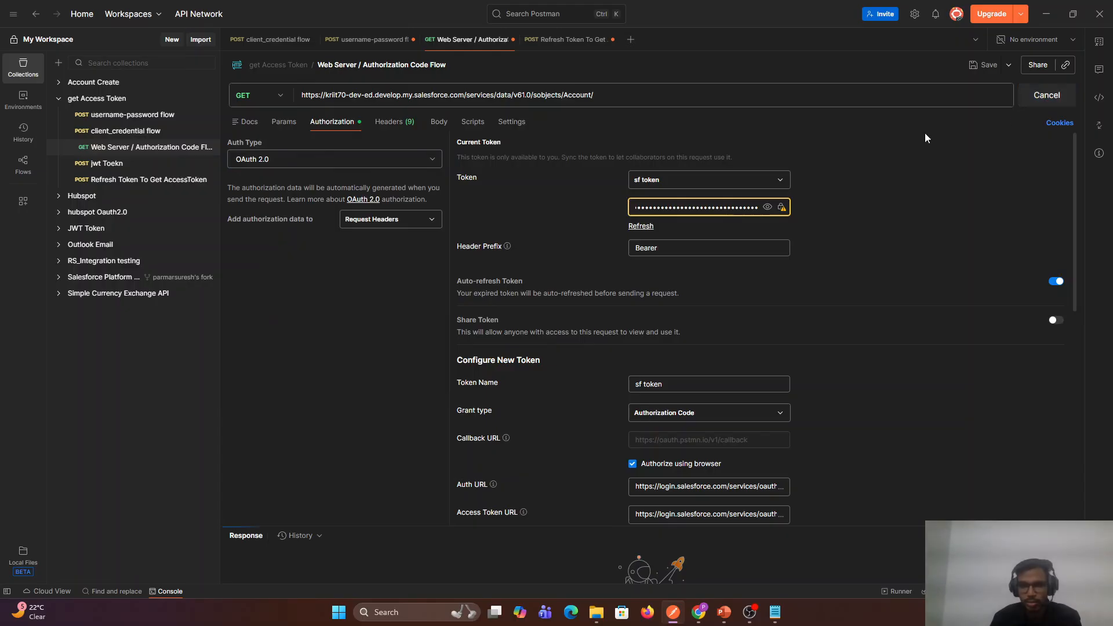
{"action": "left_click_drag", "start_coordinate": [458, 529], "coordinate": [459, 234]}
{"action": "scroll", "coordinate": [409, 447], "scroll_direction": "down", "scroll_amount": 4}
{"action": "scroll", "coordinate": [411, 444], "scroll_direction": "up", "scroll_amount": 4}
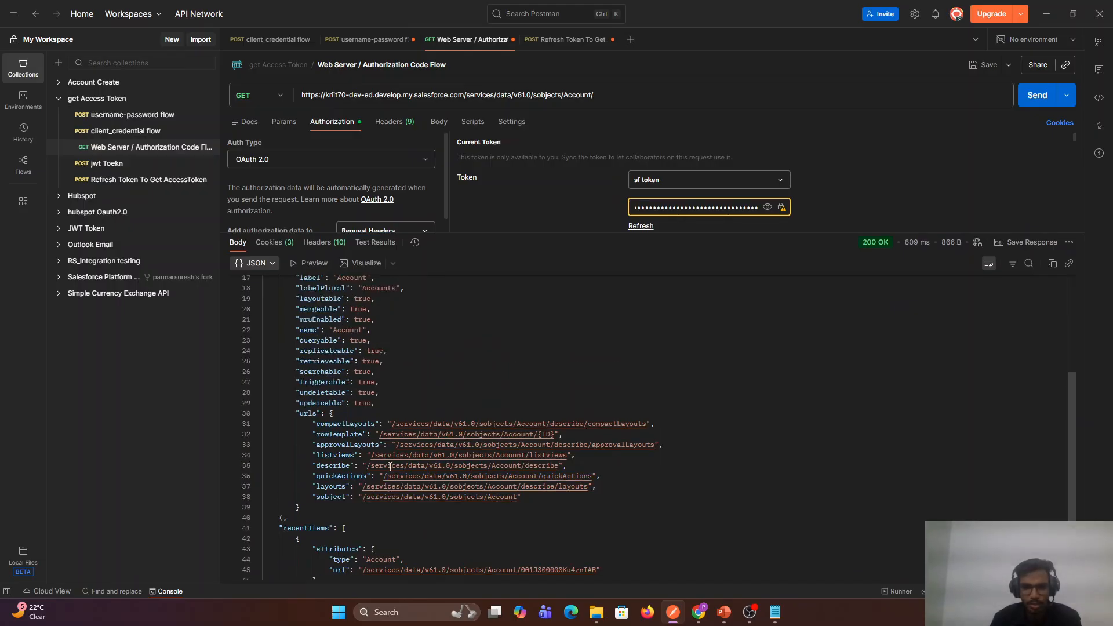
{"action": "scroll", "coordinate": [391, 338], "scroll_direction": "down", "scroll_amount": 4}
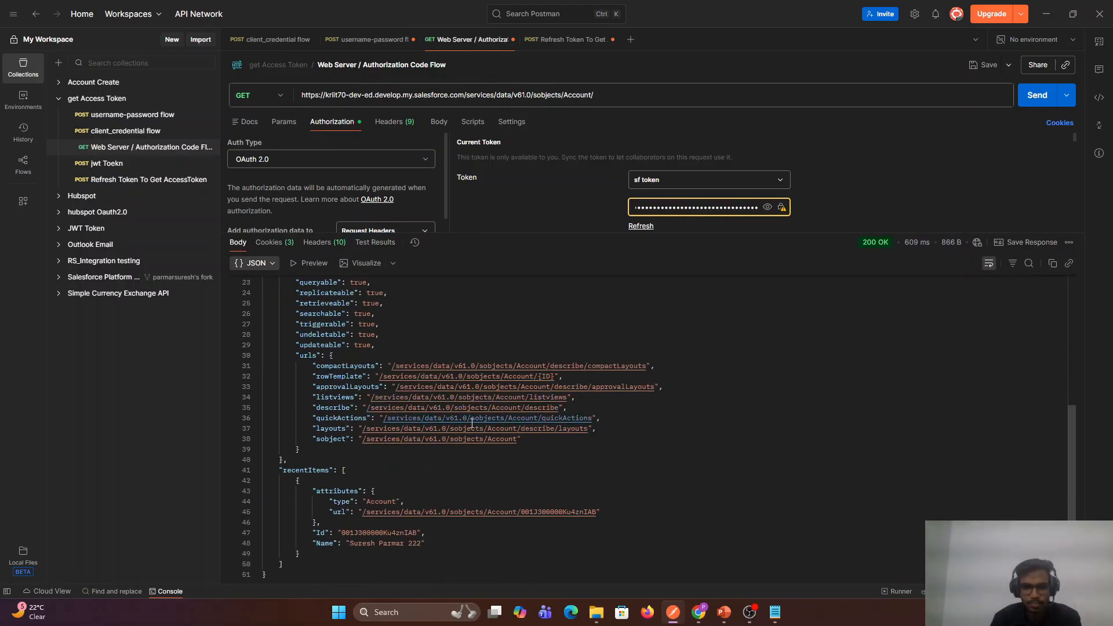
{"action": "left_click_drag", "start_coordinate": [428, 548], "coordinate": [354, 548]}
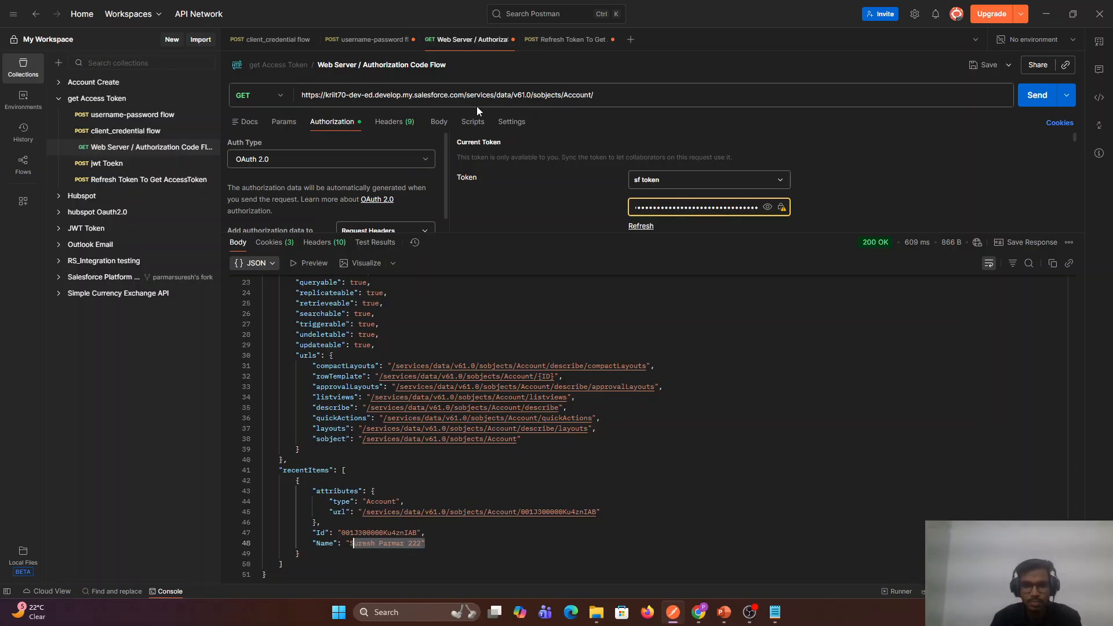
Step: Switch to Salesforce in Chrome and open the Recently Viewed accounts list to compare it with the response
{"action": "left_click", "coordinate": [1046, 13]}
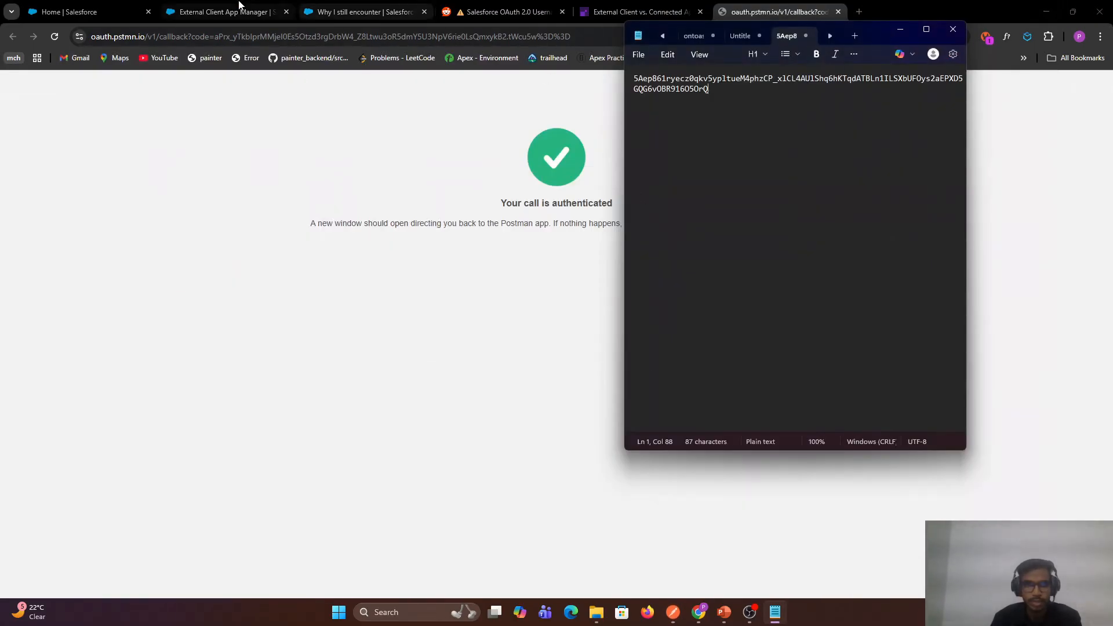
{"action": "left_click", "coordinate": [259, 7]}
{"action": "left_click", "coordinate": [121, 9]}
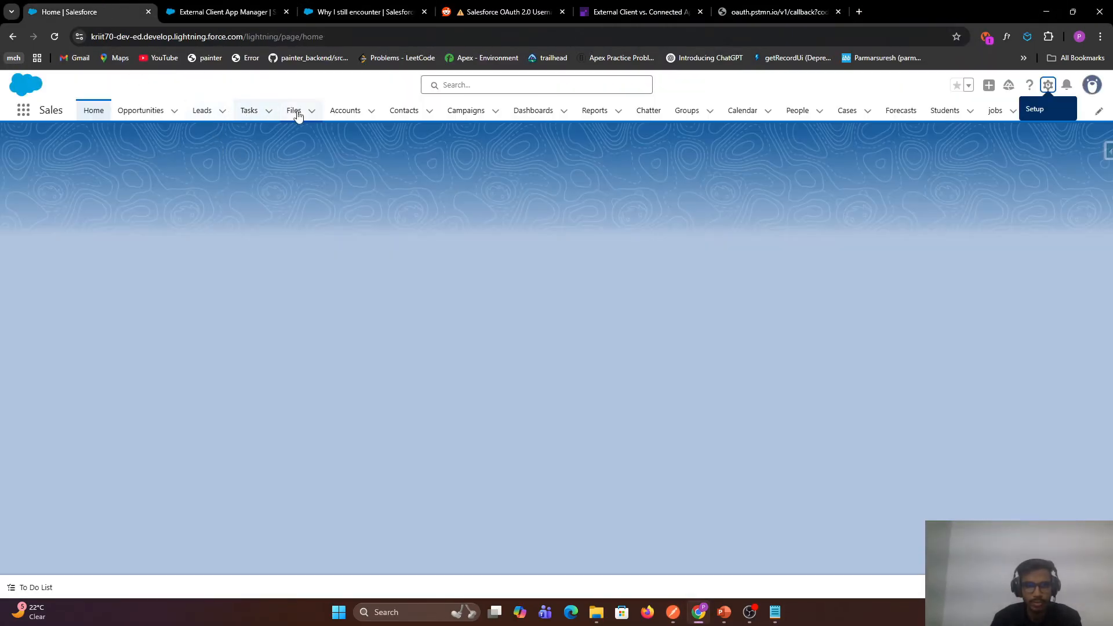
{"action": "left_click", "coordinate": [334, 111]}
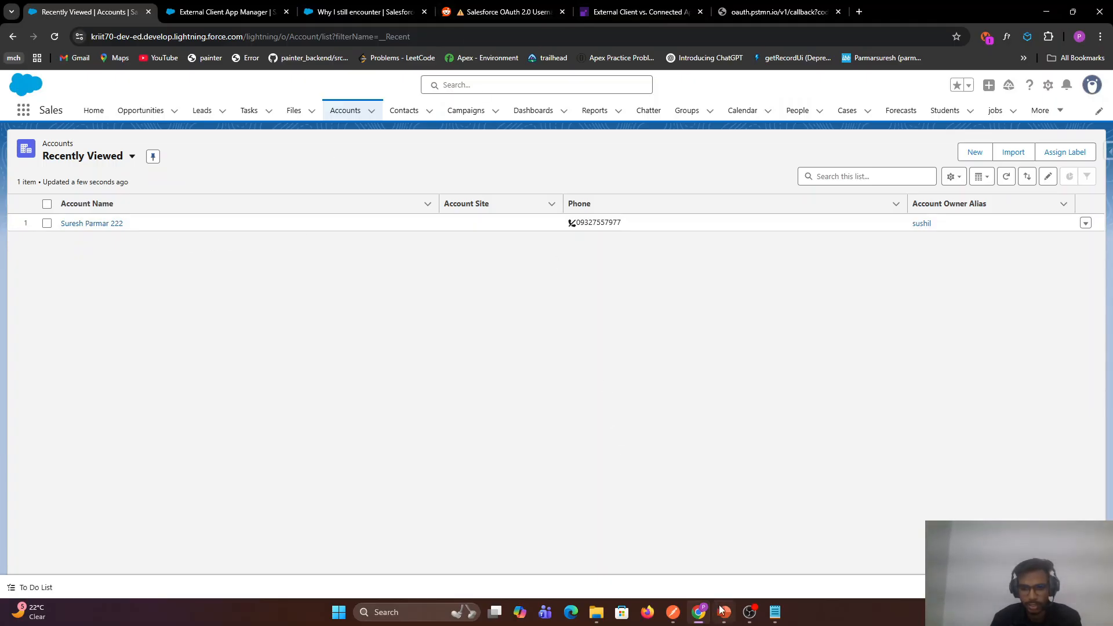
Step: Return to Postman and highlight the account name under recentItems in the JSON response
{"action": "left_click", "coordinate": [673, 612]}
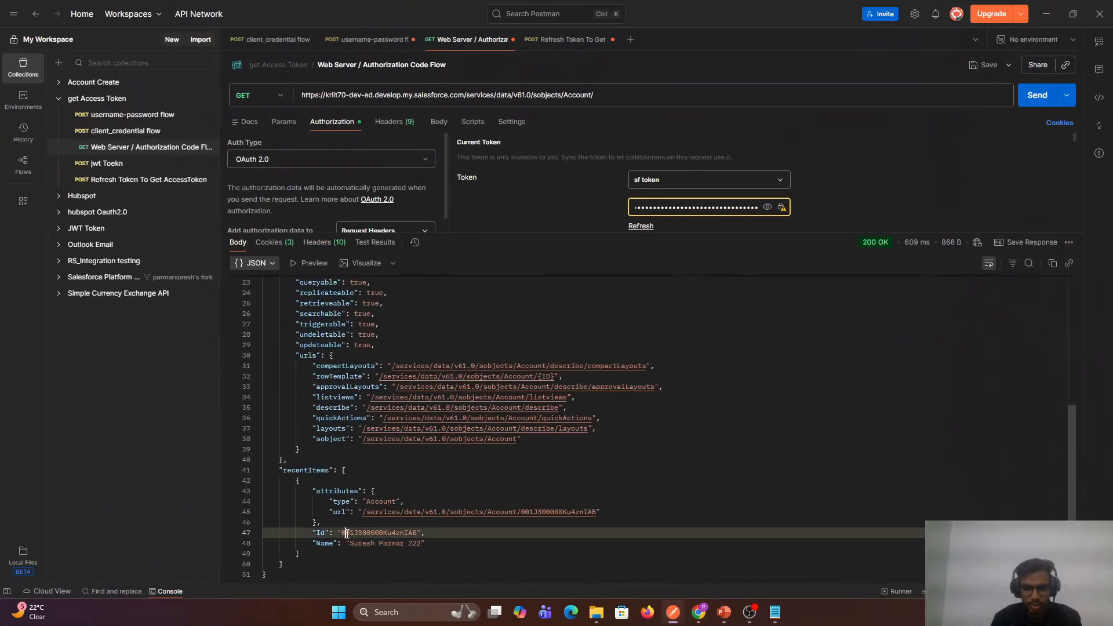
{"action": "left_click_drag", "start_coordinate": [349, 543], "coordinate": [418, 543]}
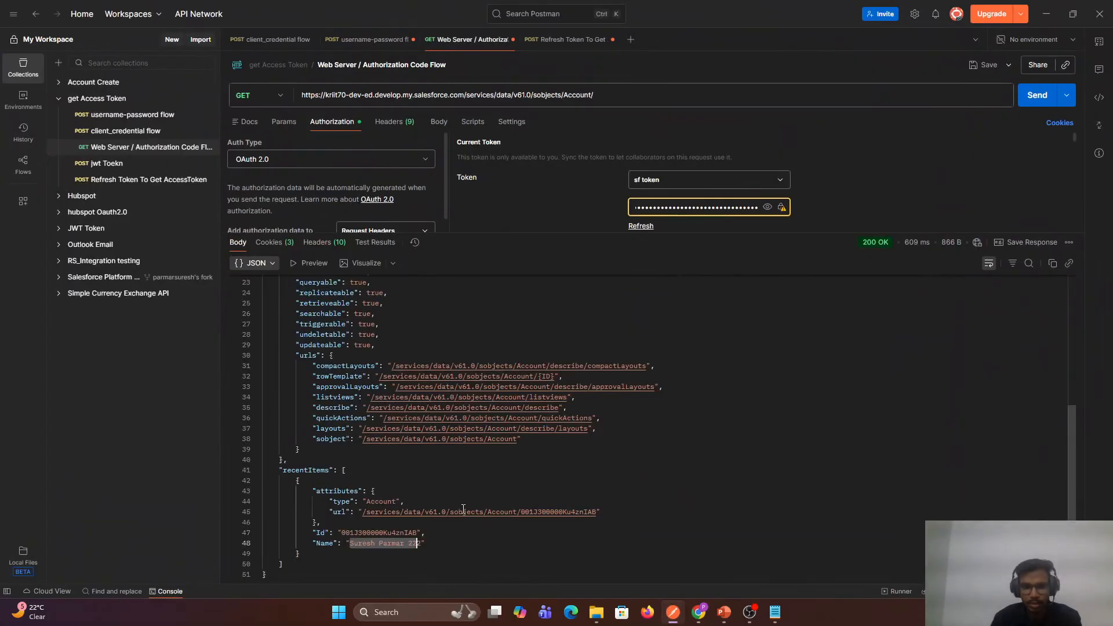
{"action": "left_click", "coordinate": [330, 545]}
{"action": "left_click_drag", "start_coordinate": [348, 544], "coordinate": [416, 543]}
{"action": "left_click", "coordinate": [445, 542]}
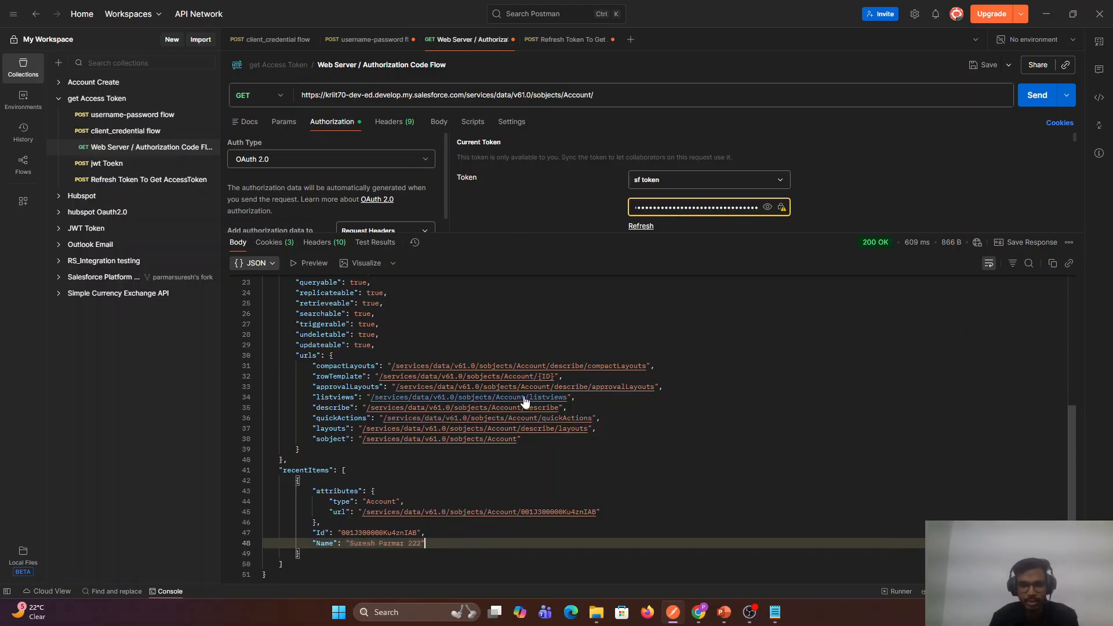
Step: Shrink the response area and review the Configure New Token fields through the advanced options
{"action": "scroll", "coordinate": [582, 356], "scroll_direction": "up", "scroll_amount": 4}
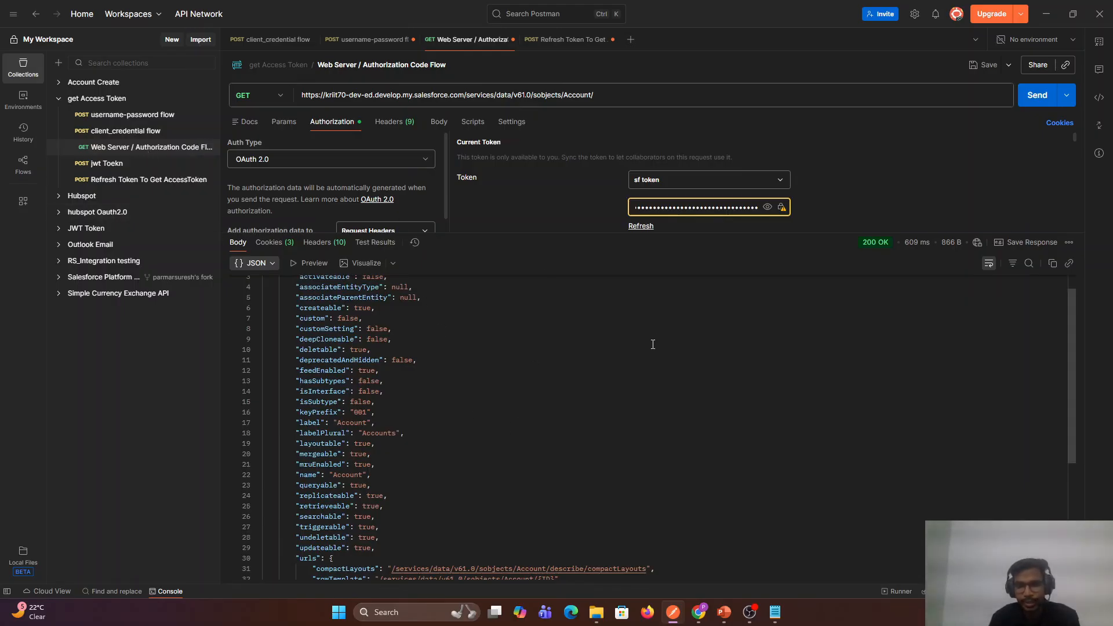
{"action": "left_click_drag", "start_coordinate": [519, 234], "coordinate": [516, 510]}
{"action": "scroll", "coordinate": [647, 345], "scroll_direction": "down", "scroll_amount": 5}
{"action": "scroll", "coordinate": [658, 338], "scroll_direction": "up", "scroll_amount": 3}
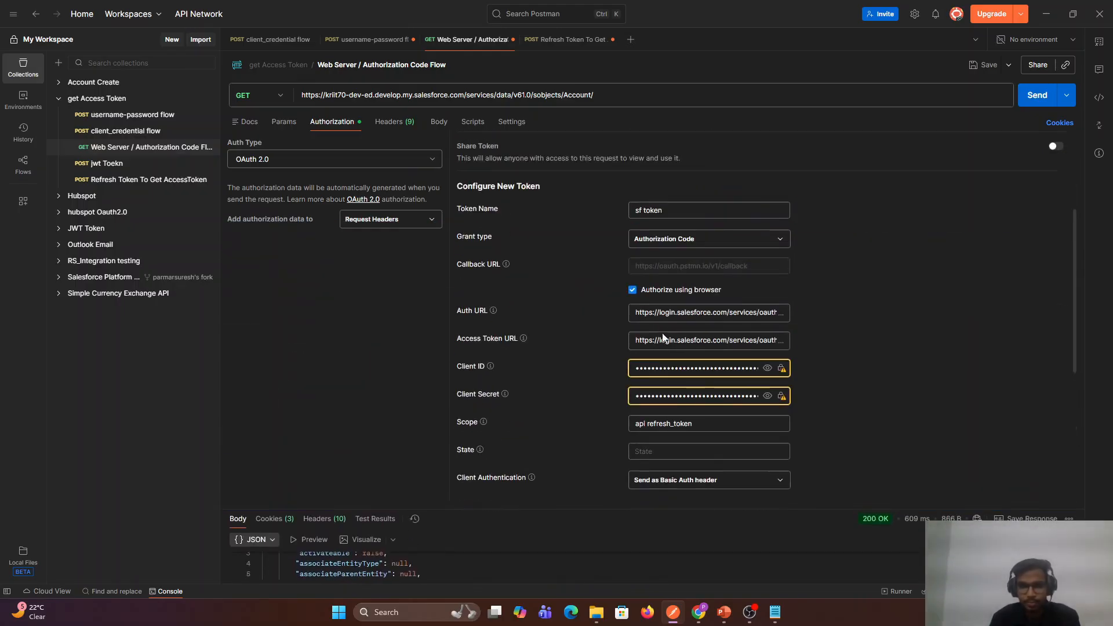
{"action": "scroll", "coordinate": [694, 347], "scroll_direction": "down", "scroll_amount": 5}
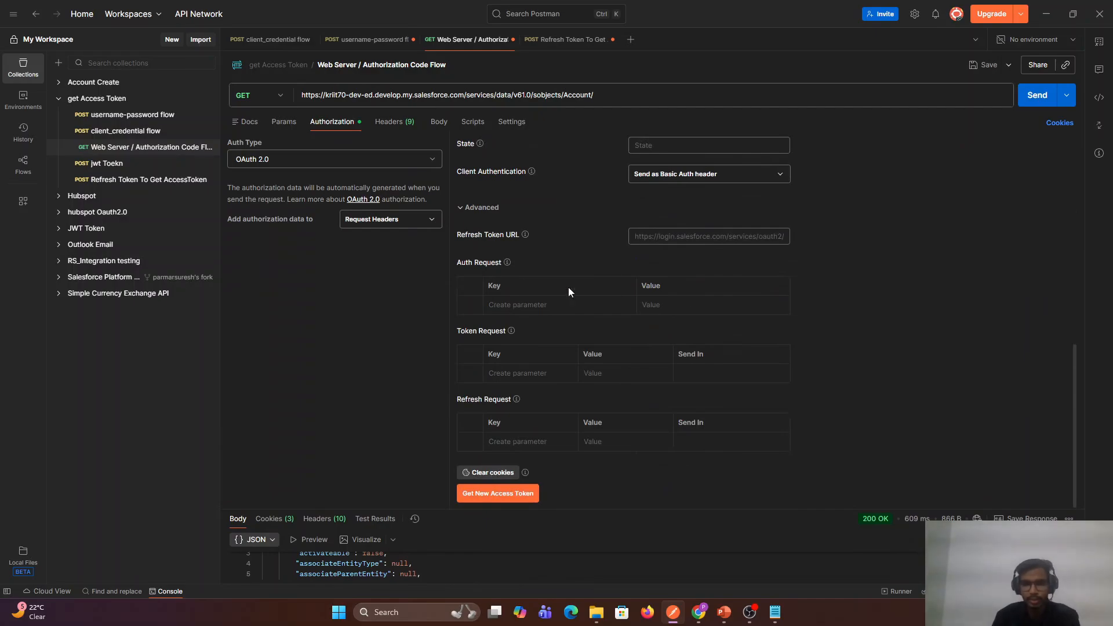
Step: Switch to PowerPoint, start the slide show from the Postman steps slide and advance to the Refresh Token Flow slide
{"action": "left_click", "coordinate": [724, 612]}
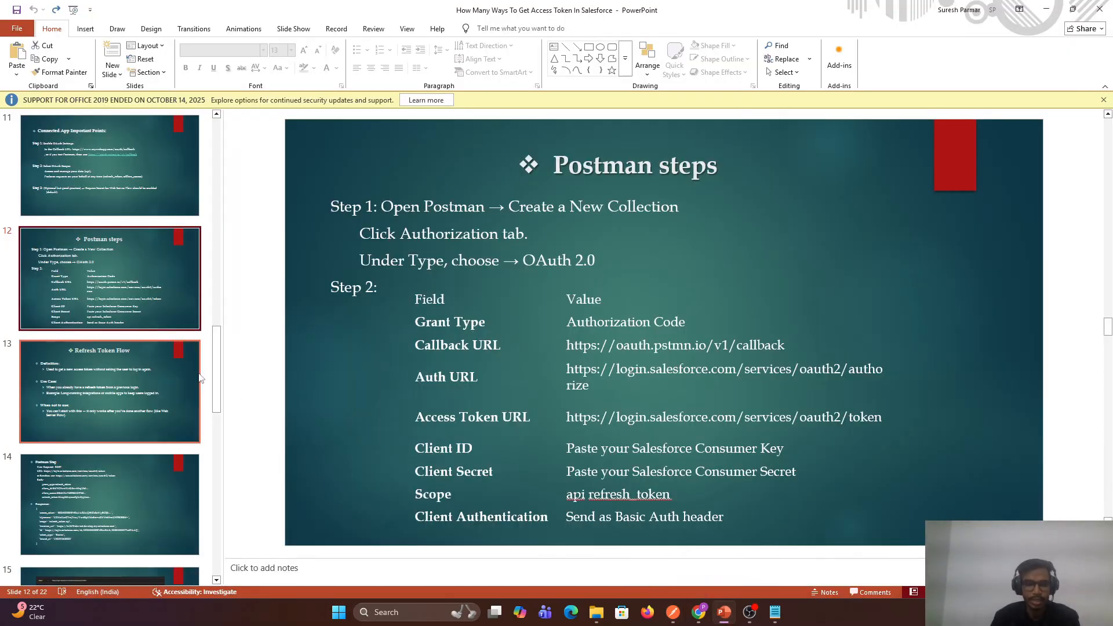
{"action": "key", "text": "shift+F5"}
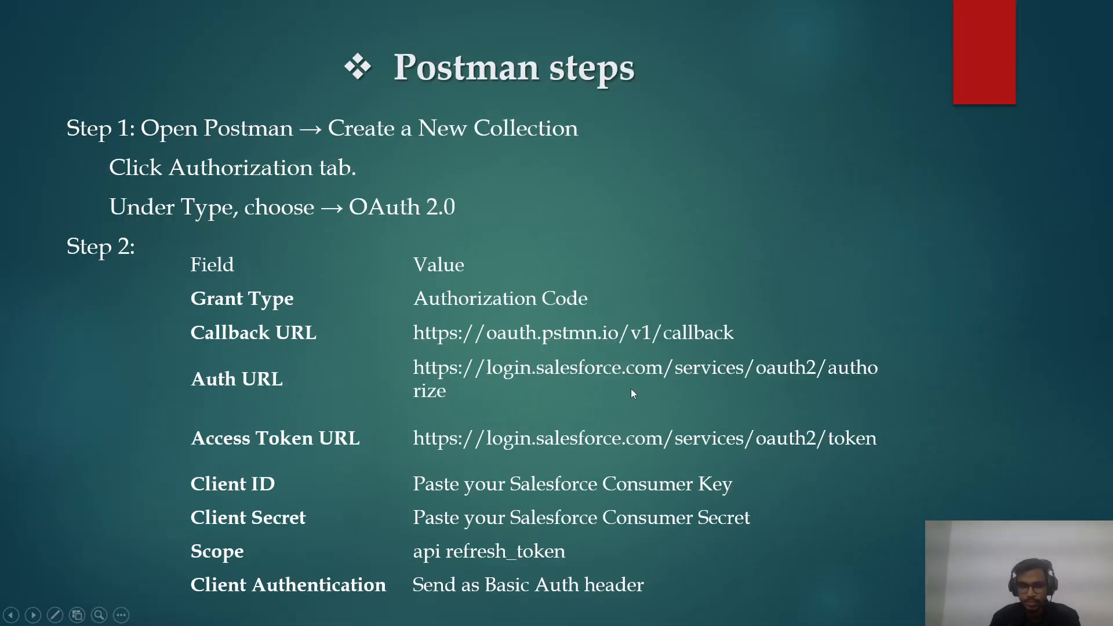
{"action": "left_click", "coordinate": [631, 386]}
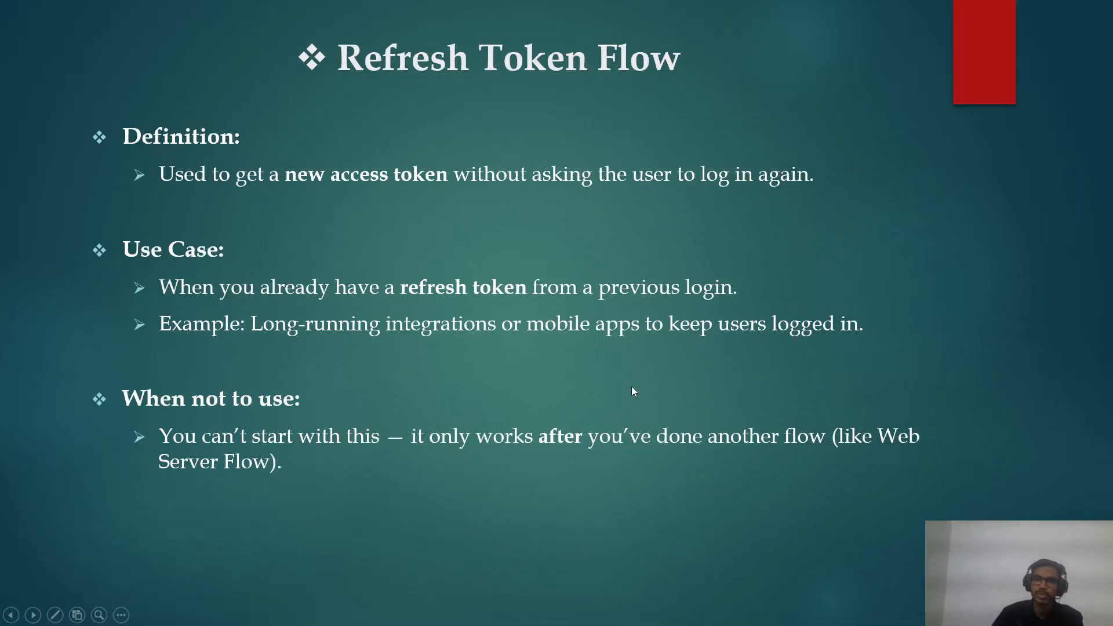